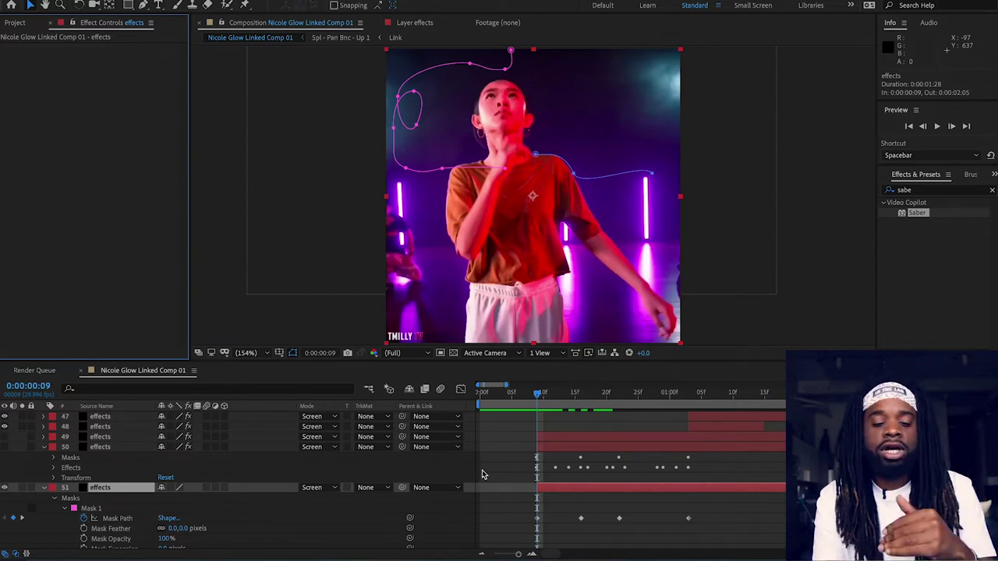
- Create a black 640×640 solid named 'intro' as a new layer in the composition
right_click(273, 478)
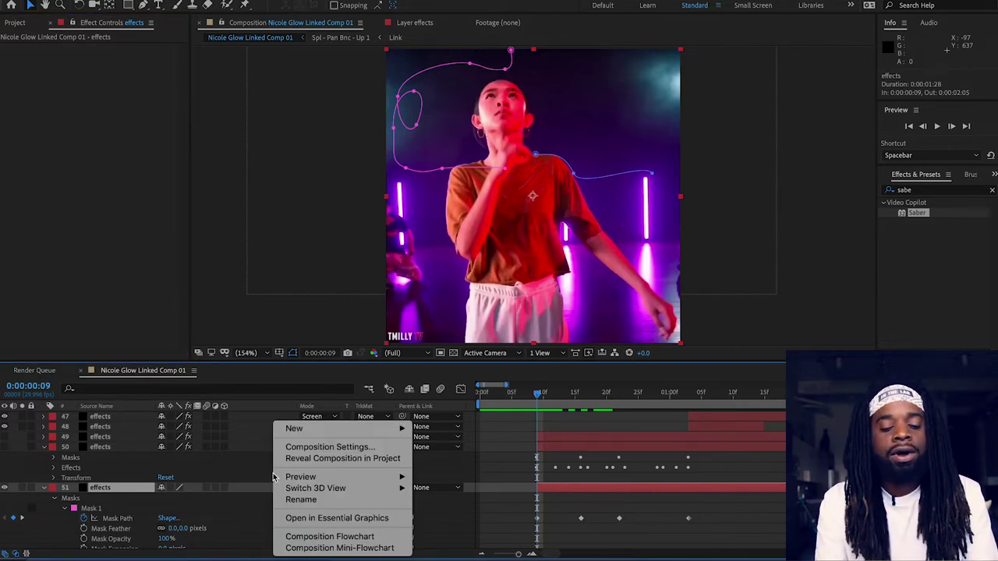
mouse_move(326, 434)
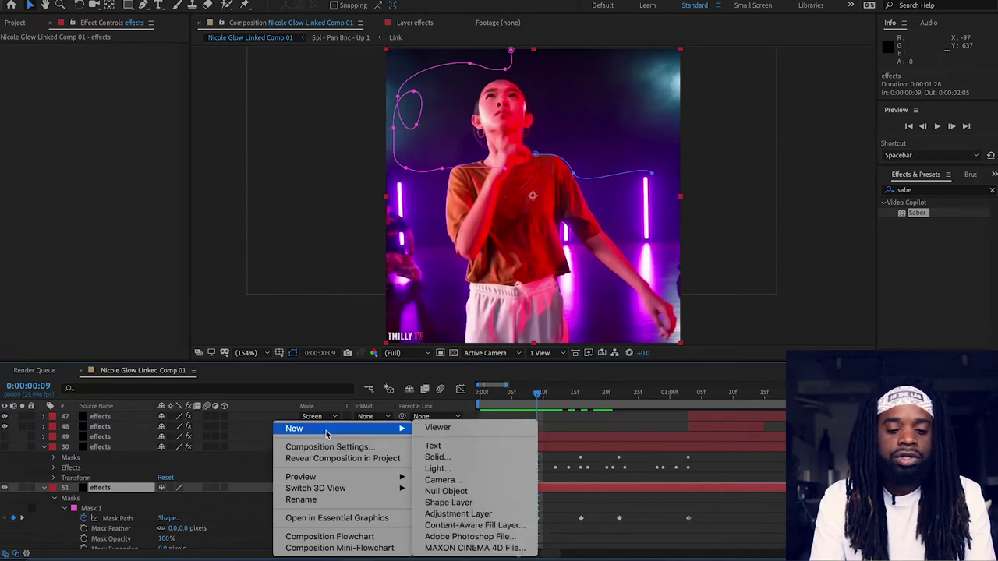
left_click(437, 458)
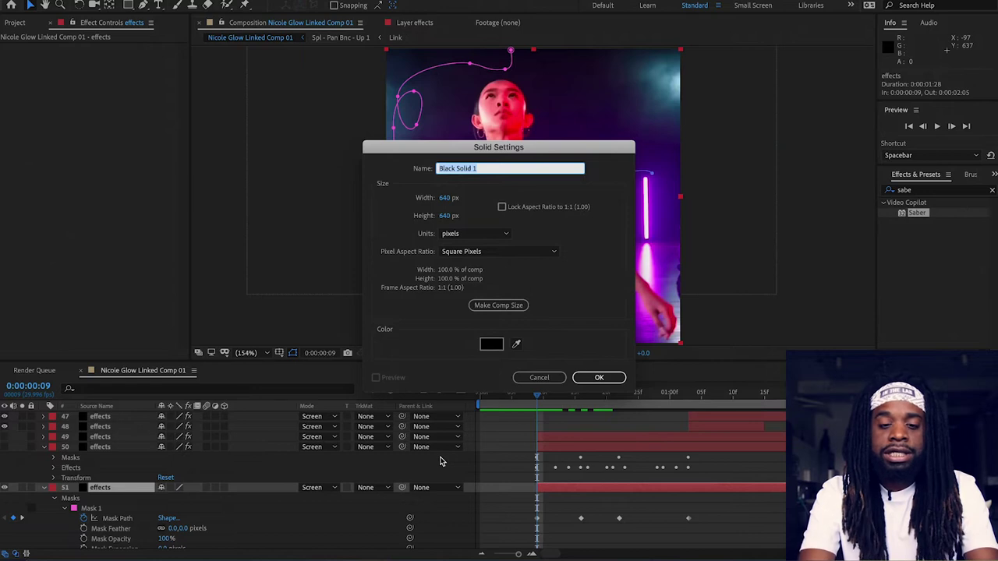
type("intro")
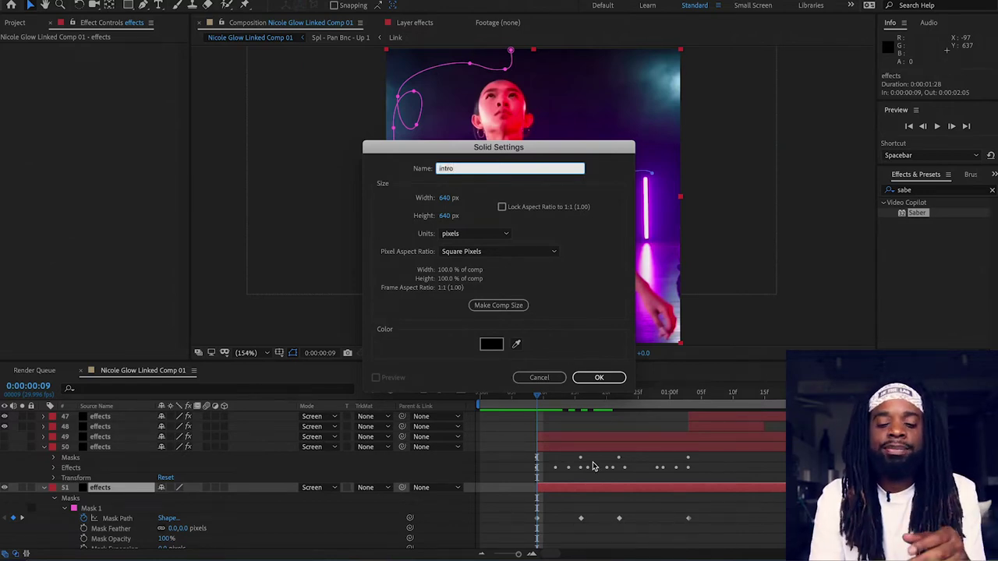
left_click(607, 381)
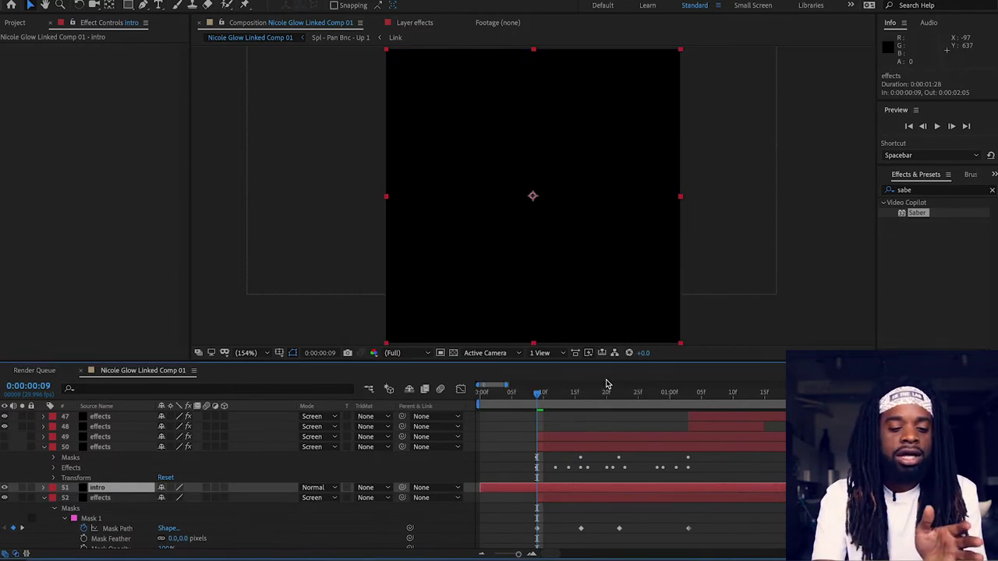
- Blend the intro solid in Screen mode and trim it to start at frame 9
left_click(335, 489)
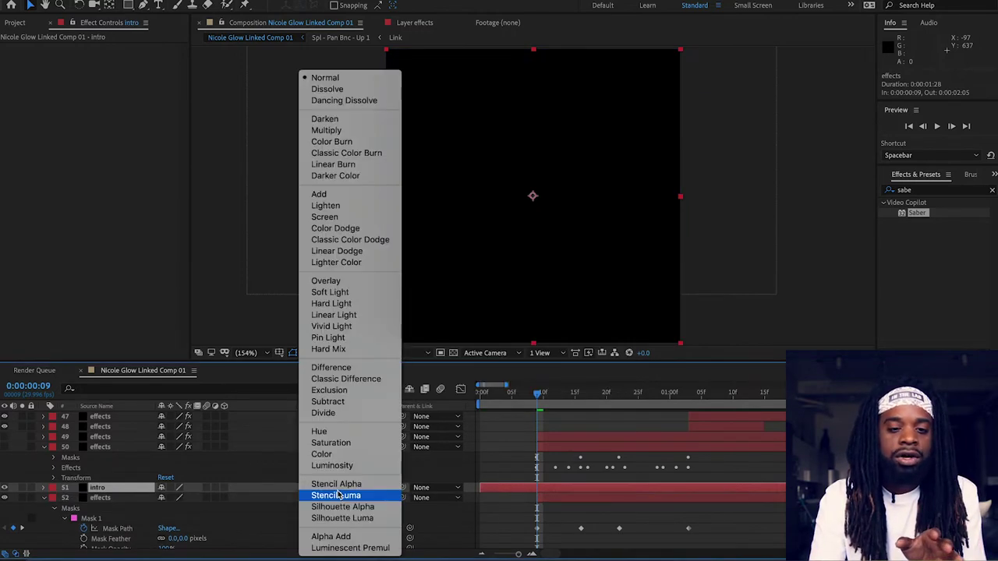
left_click(335, 218)
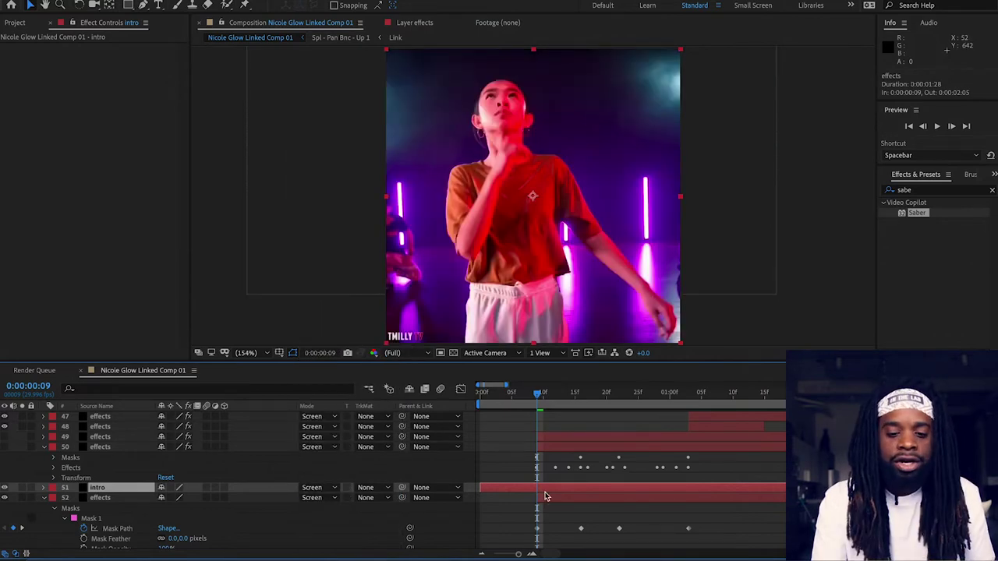
key("alt+bracketleft")
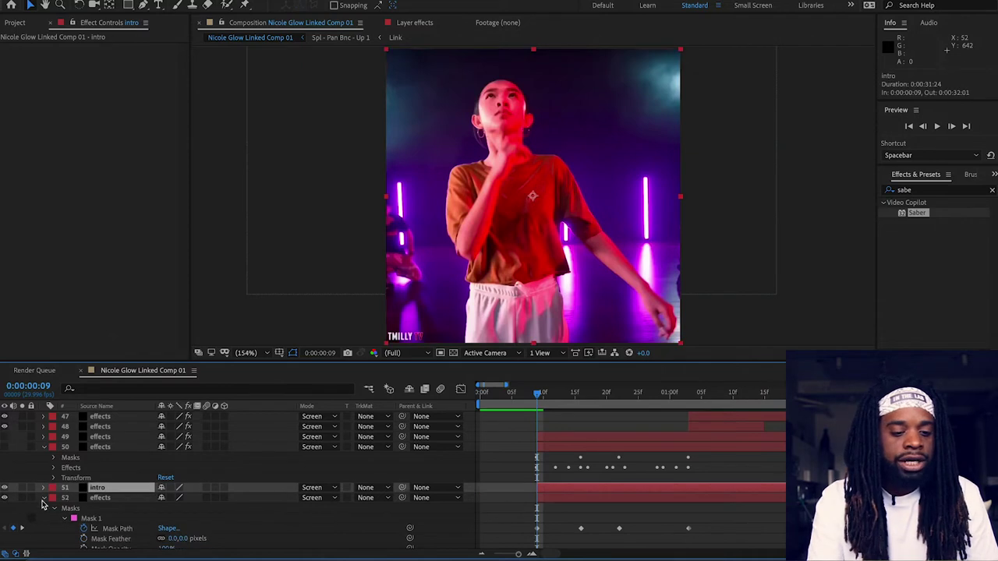
- Copy the effects layer's masks onto the intro layer and reveal Mask 1's keyframes
scroll(43, 505, "down", 2)
left_click(71, 433)
scroll(551, 505, "up", 2)
left_click(551, 505)
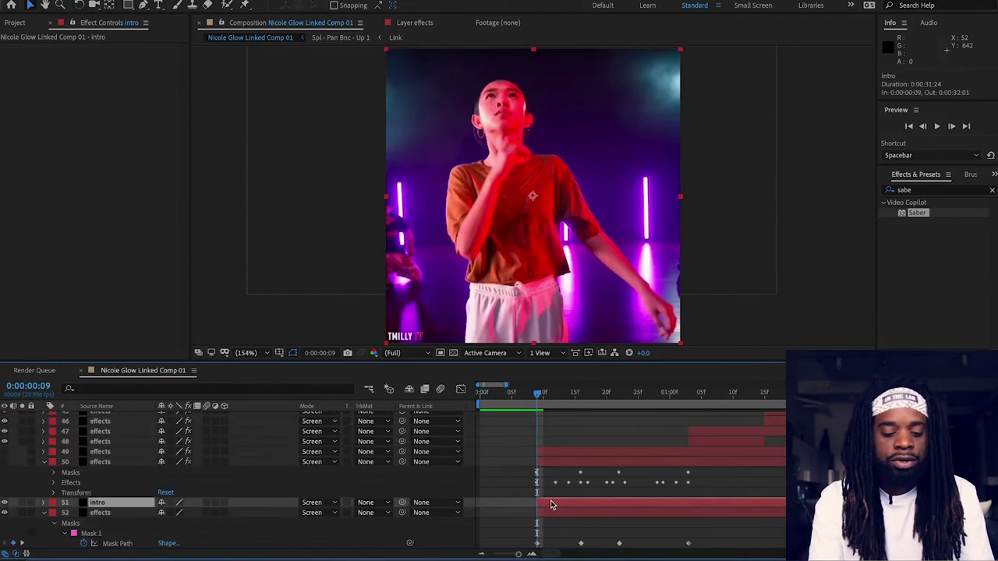
key("Return")
left_click(45, 504)
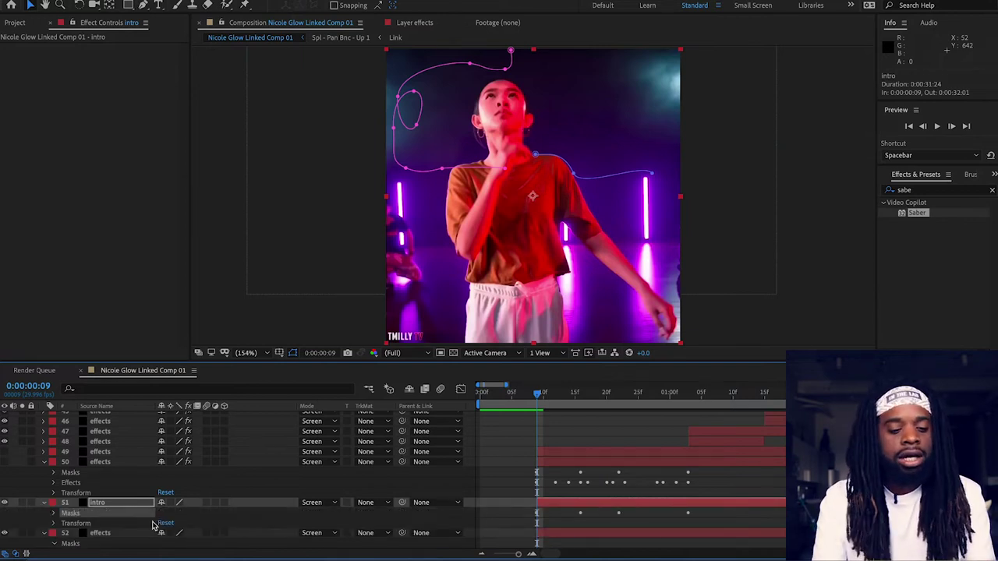
left_click(55, 514)
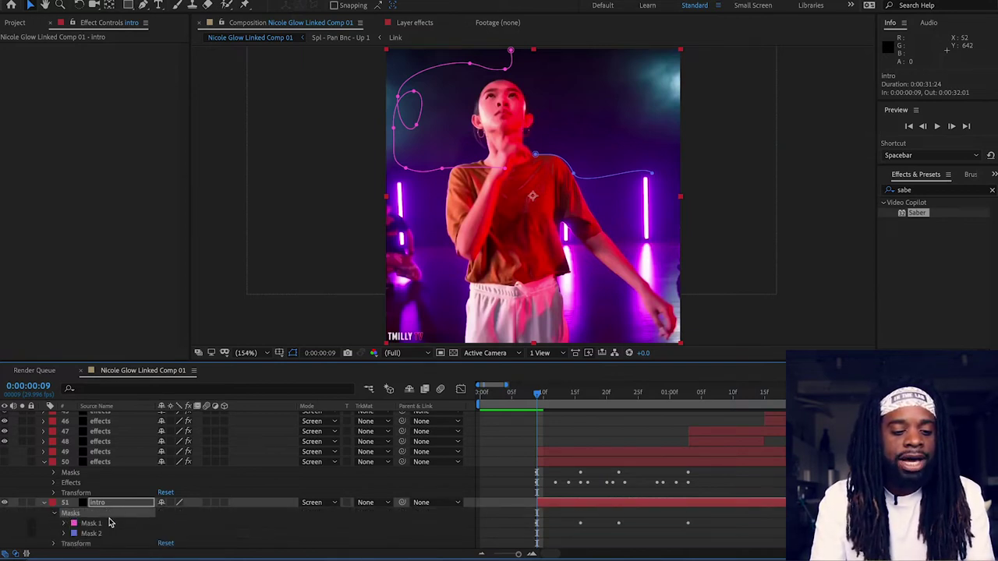
left_click(65, 525)
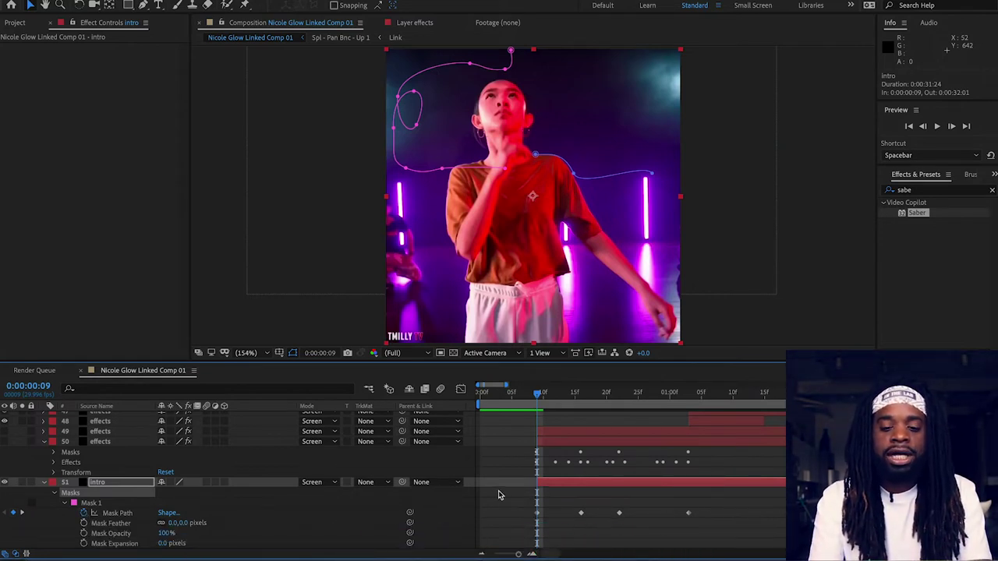
- Preview the mask animation, then return to frame 9 with the Pen tool active
key("space")
key("Page_Up")
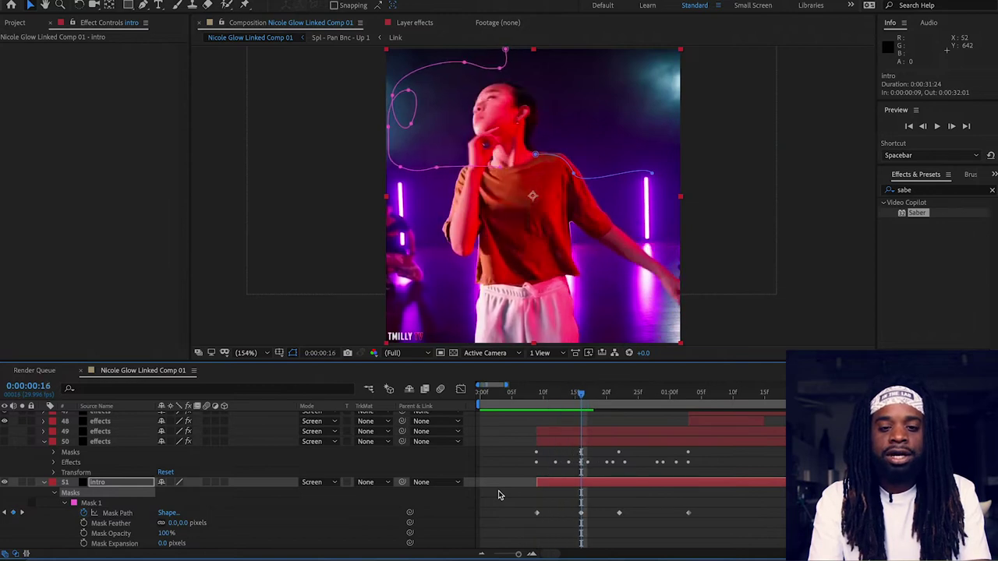
key("space")
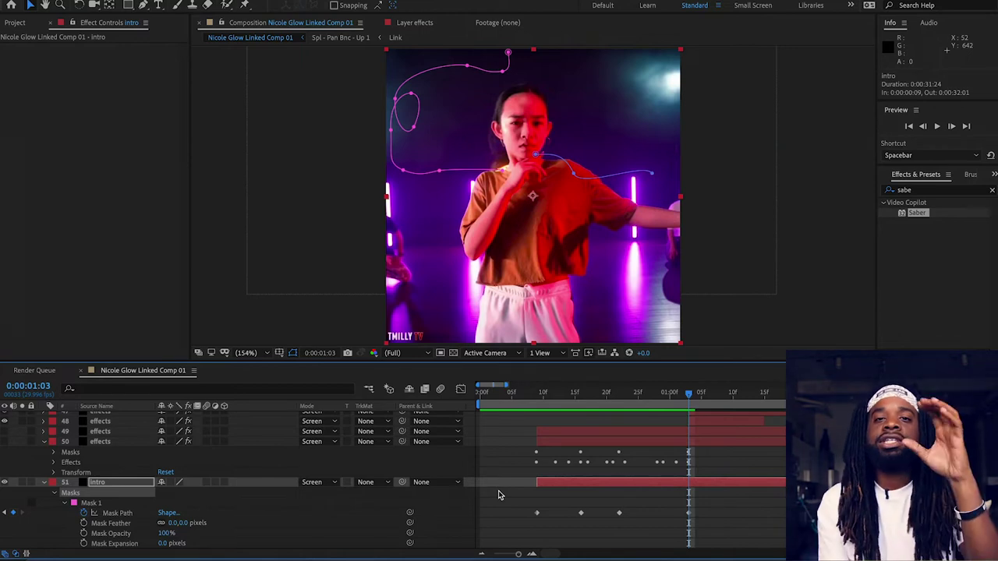
left_click(543, 393)
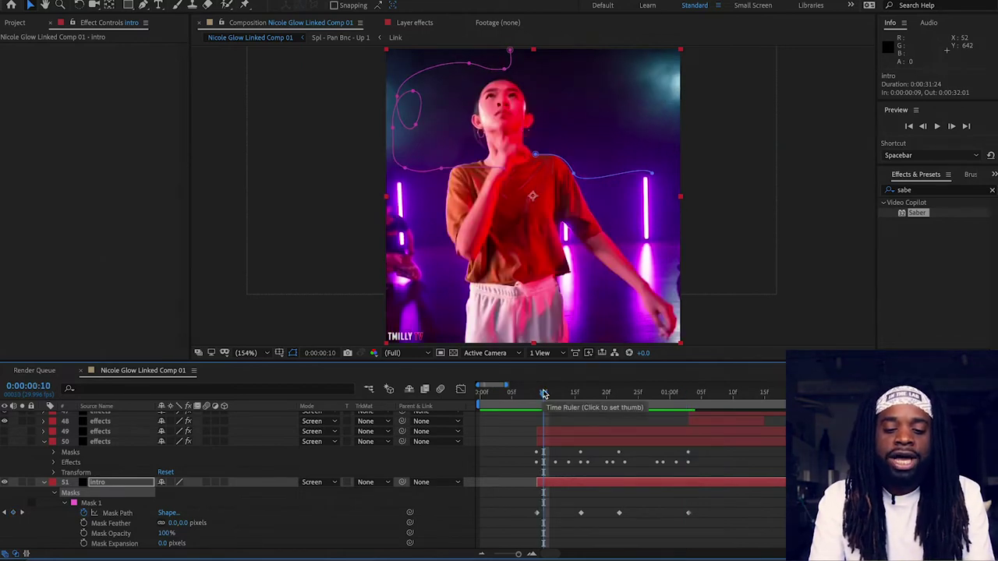
key("Page_Up")
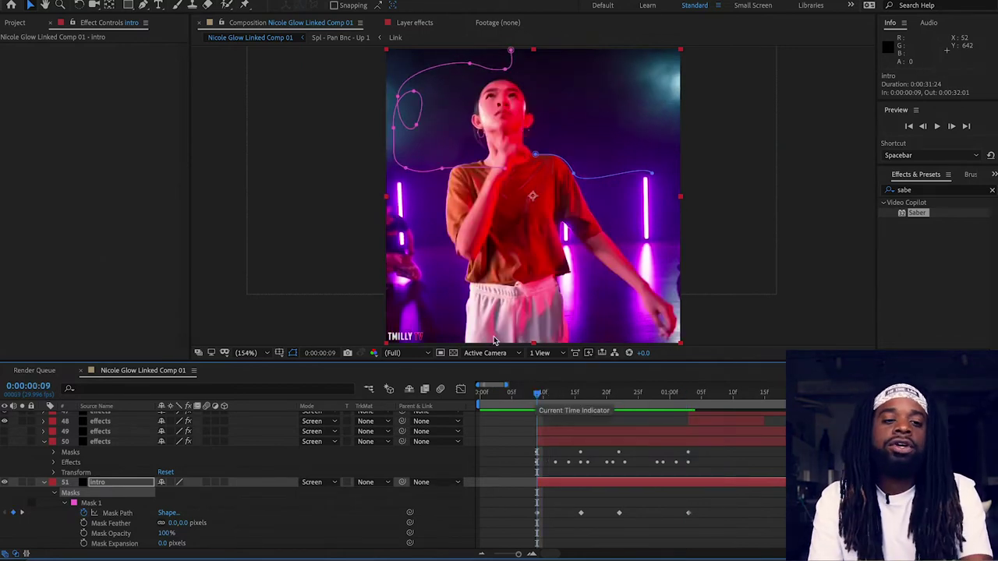
left_click(143, 5)
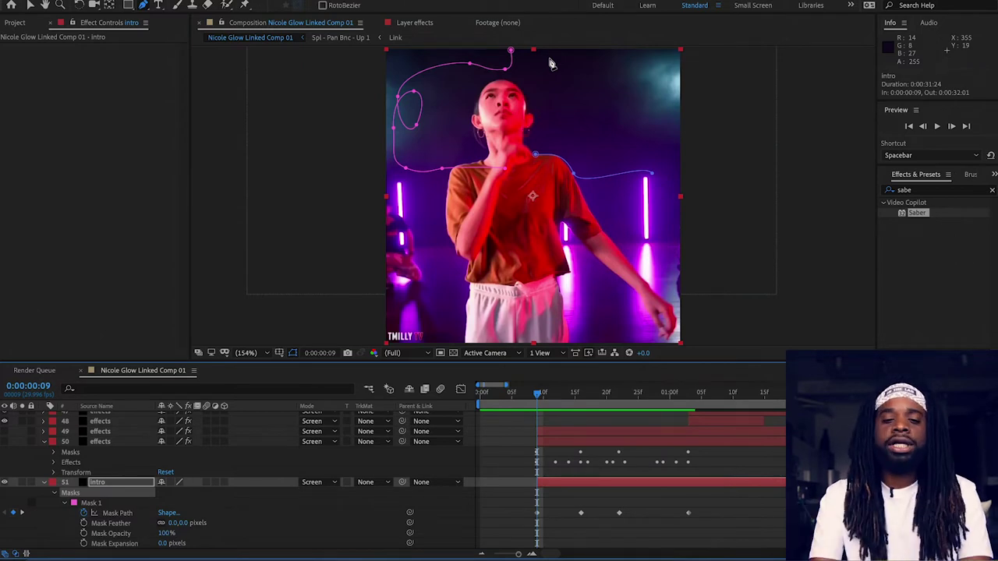
left_click_drag(555, 69, 554, 95)
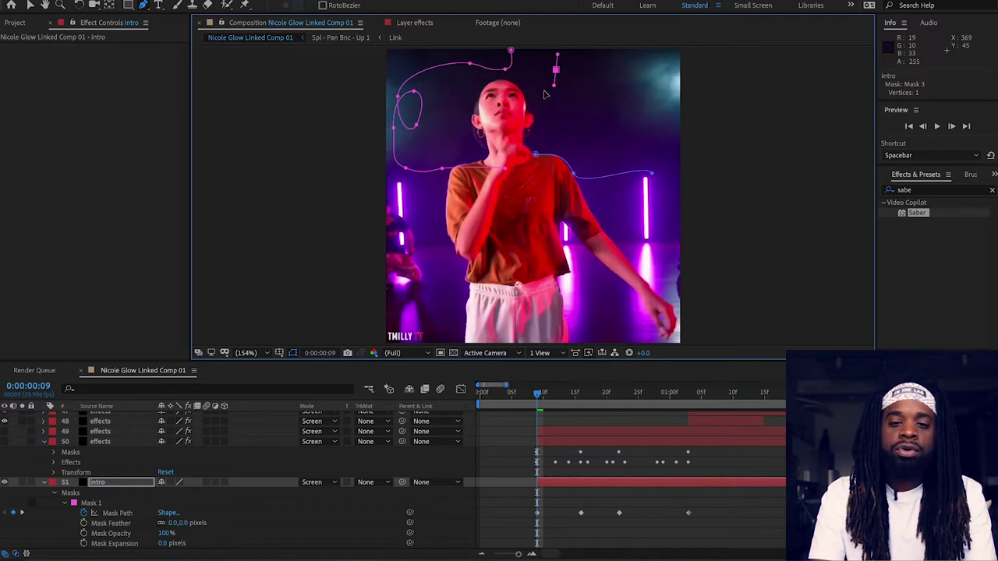
left_click_drag(462, 106, 450, 120)
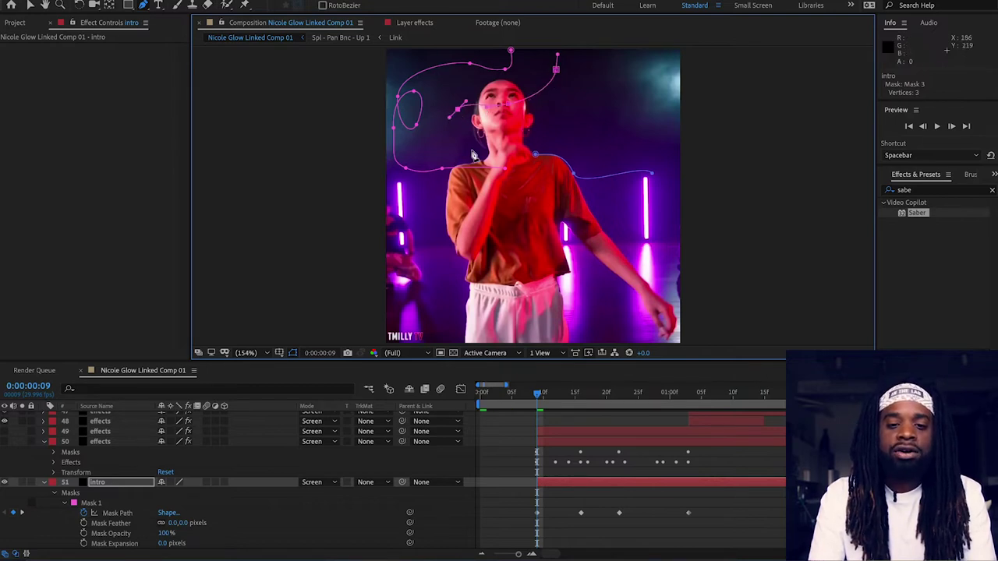
left_click_drag(528, 134, 537, 124)
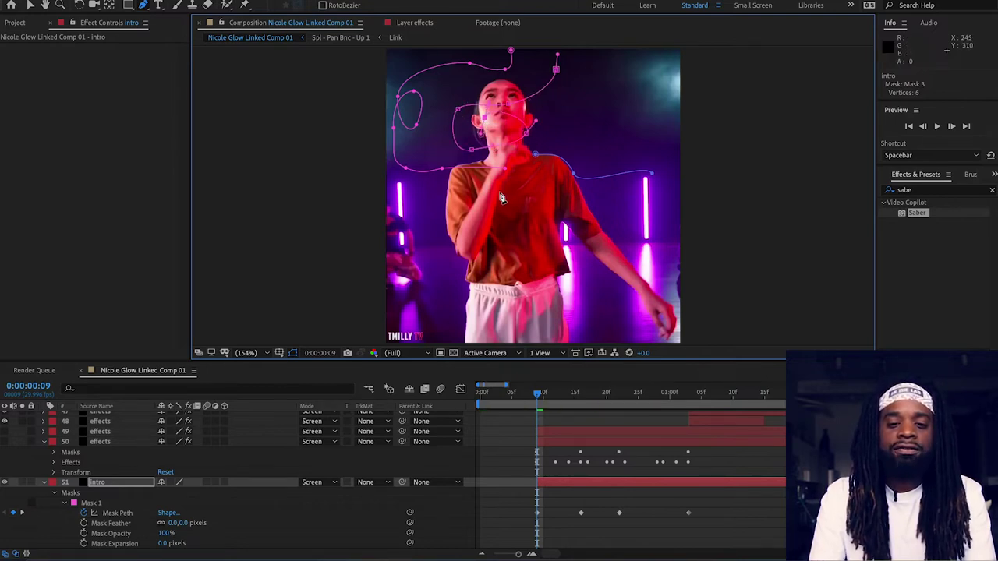
key("ctrl+z")
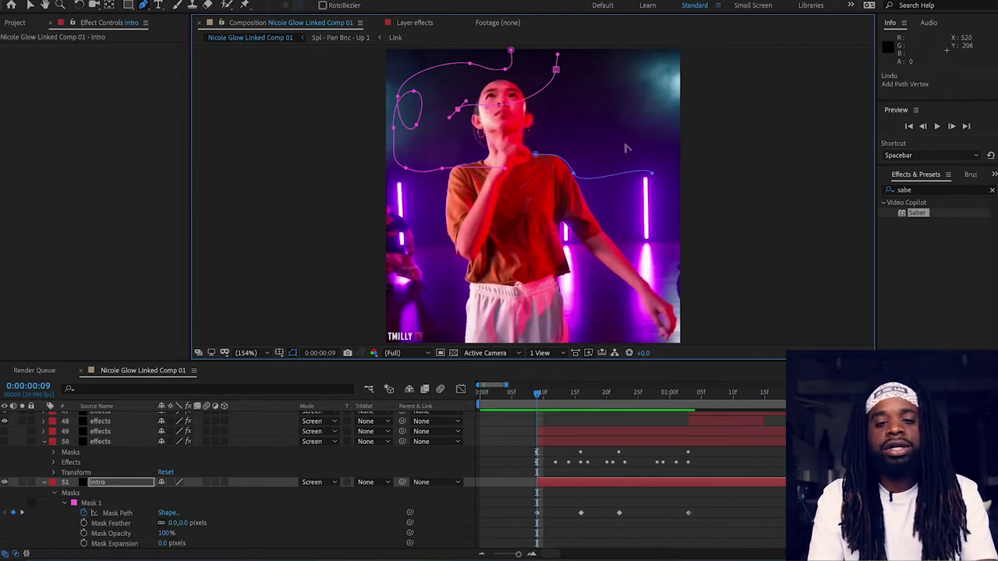
key("ctrl+z")
left_click(580, 79)
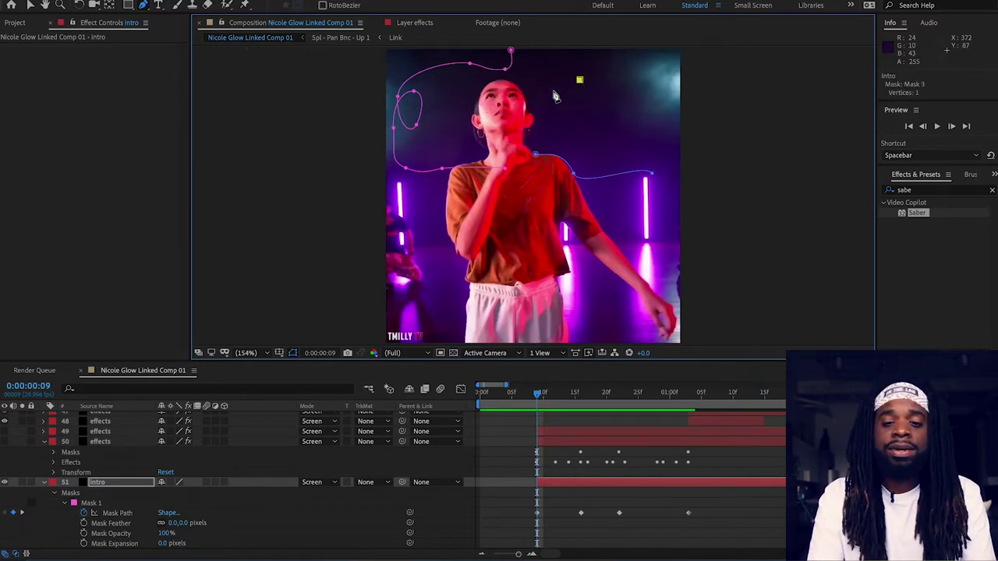
left_click(550, 92)
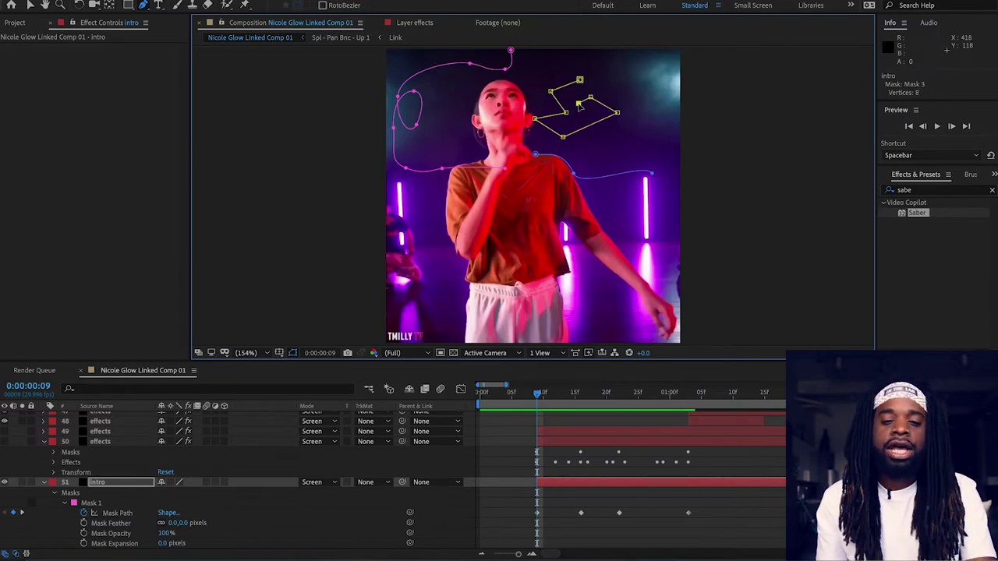
key("ctrl+z")
key("ctrl+z")
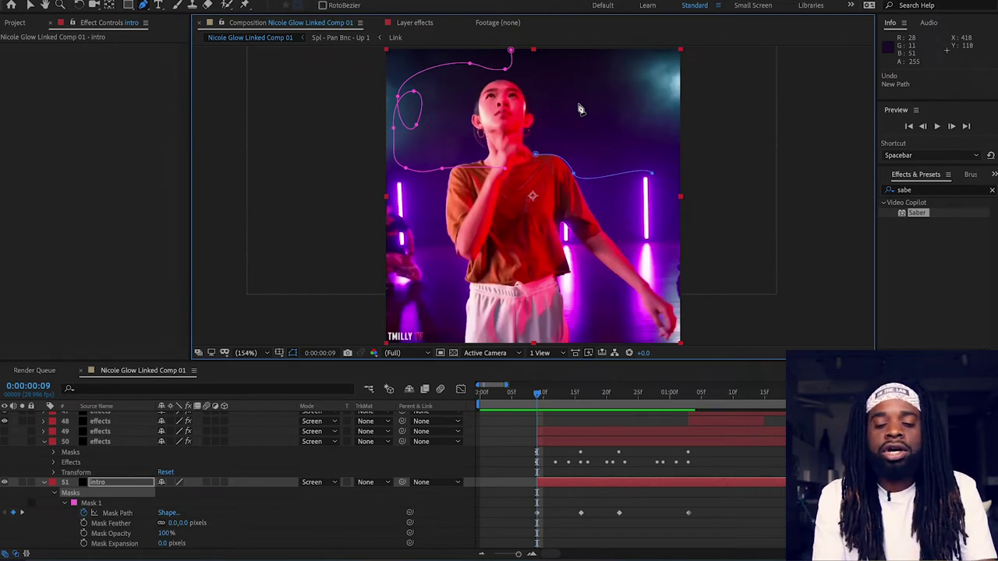
left_click(145, 7)
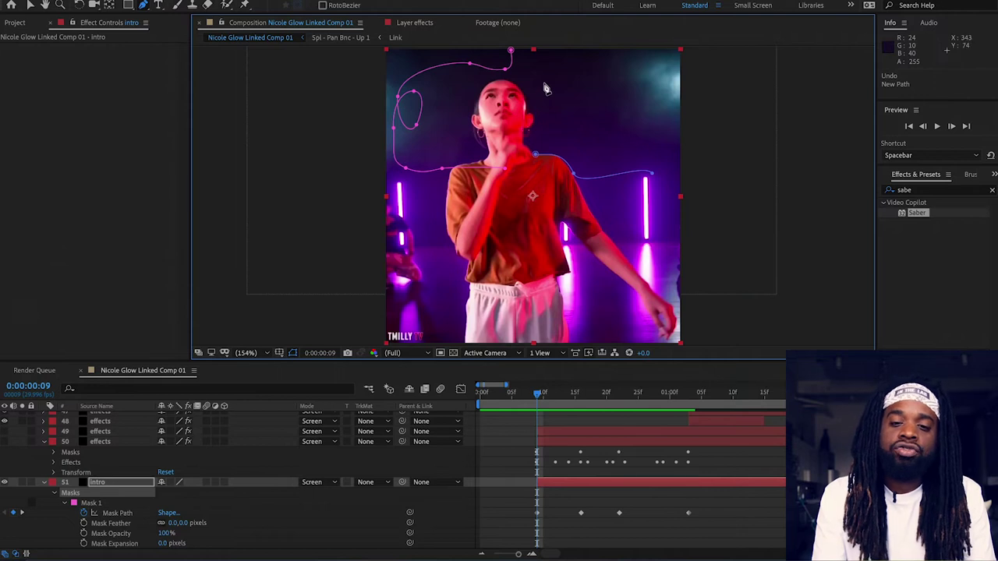
left_click_drag(544, 82, 515, 141)
left_click_drag(581, 140, 602, 126)
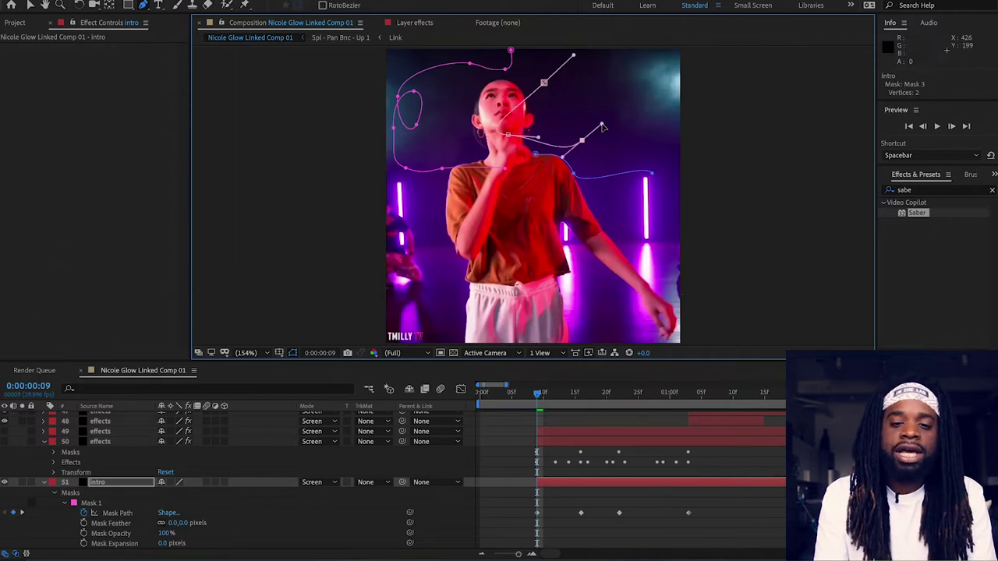
left_click(544, 84)
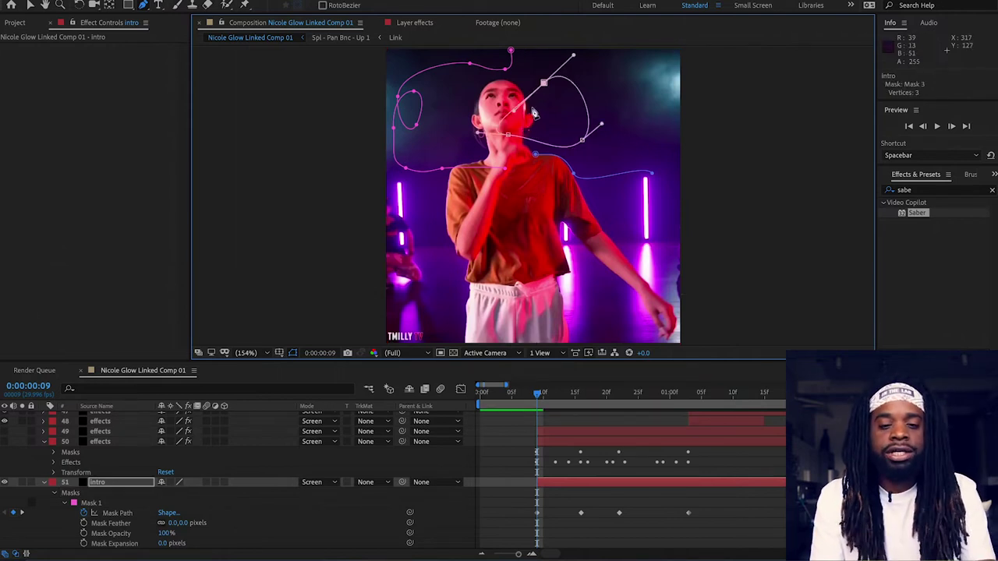
key("v")
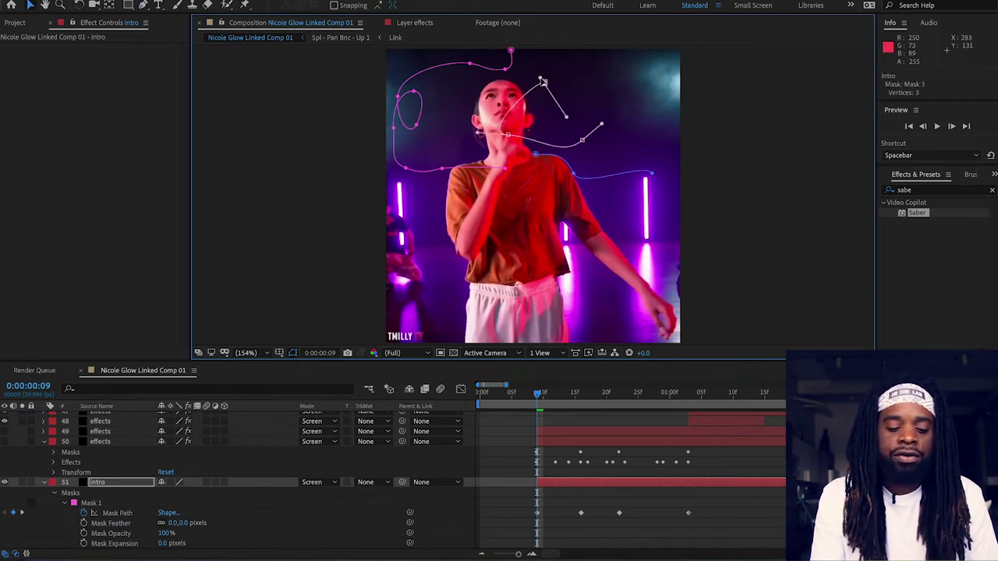
key("ctrl+z")
key("ctrl+z")
key("ctrl+z")
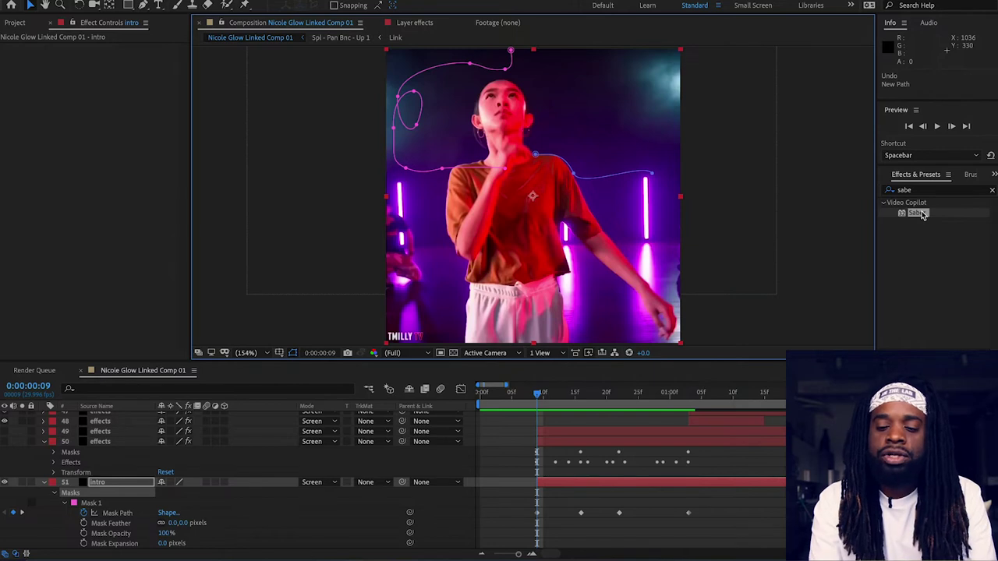
- Apply Saber to the intro layer, keeping its default blue vertical glow preset
left_click_drag(922, 216, 70, 152)
left_click(137, 58)
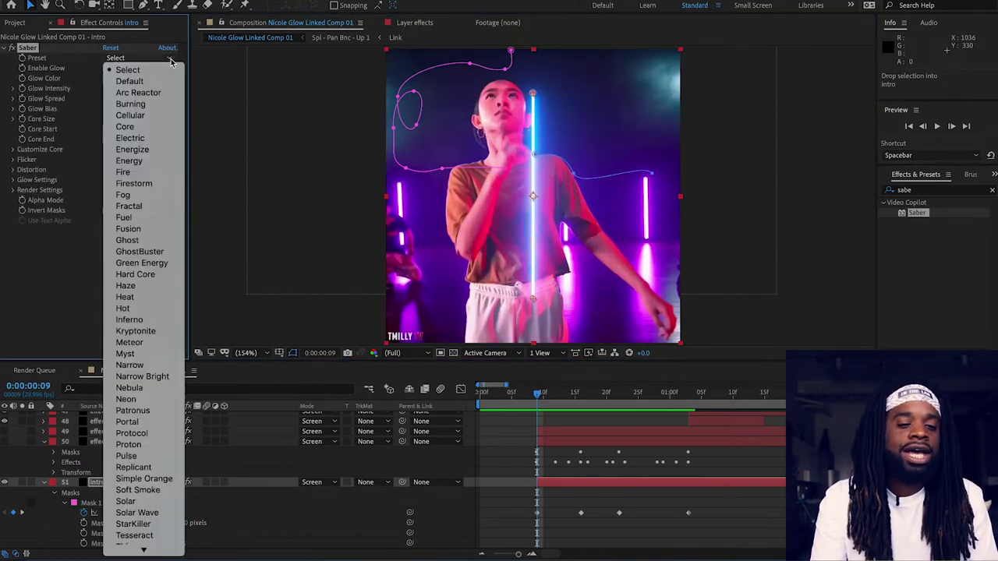
scroll(148, 307, "down", 5)
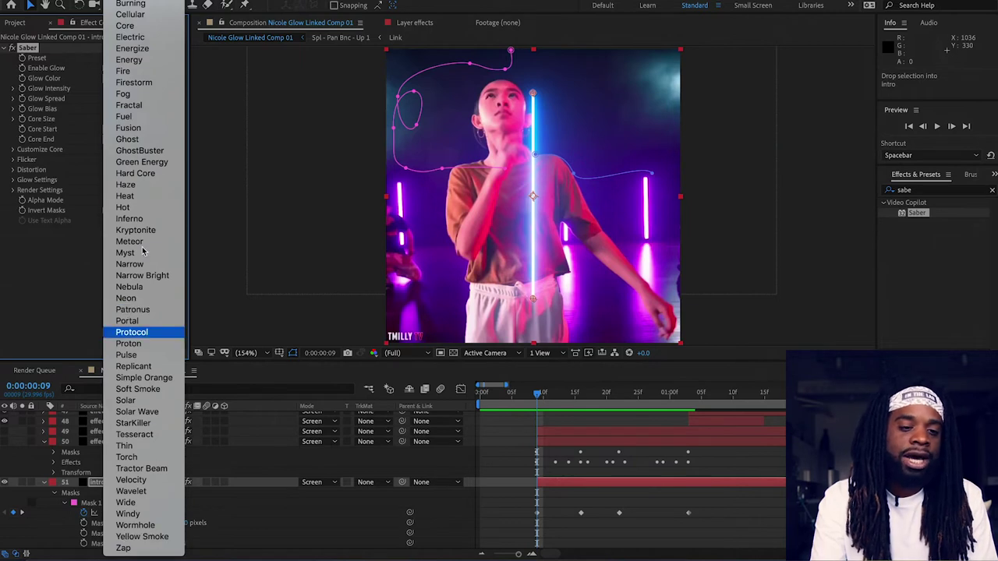
scroll(160, 104, "up", 2)
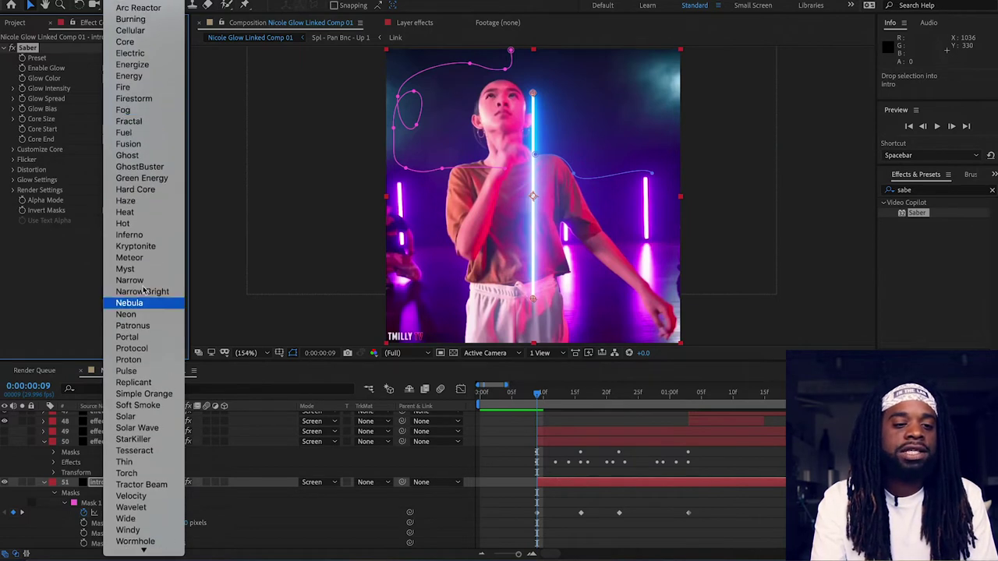
left_click(62, 301)
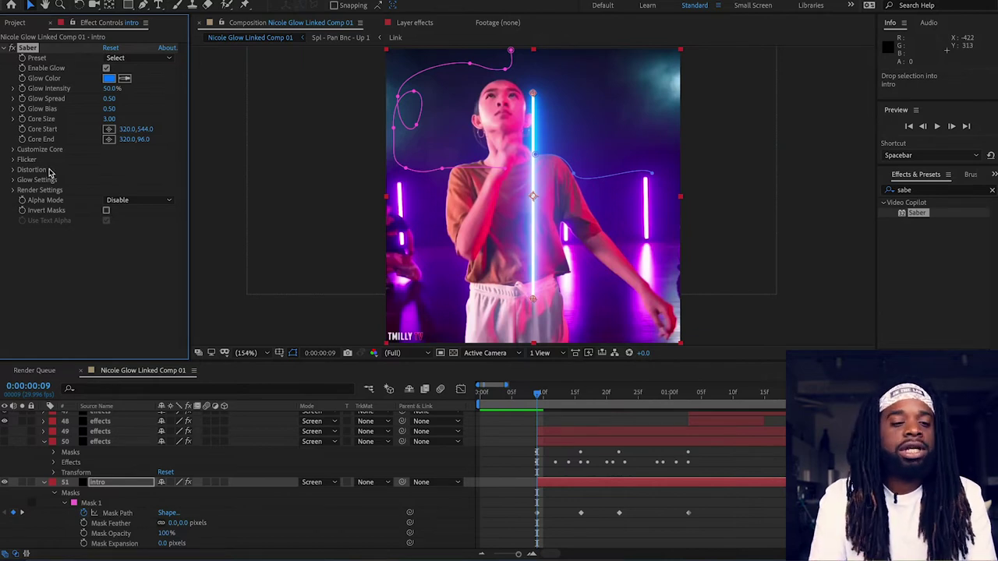
- Set Saber's Core Type to Layer Masks so the glow follows the intro masks
left_click(12, 150)
left_click(139, 160)
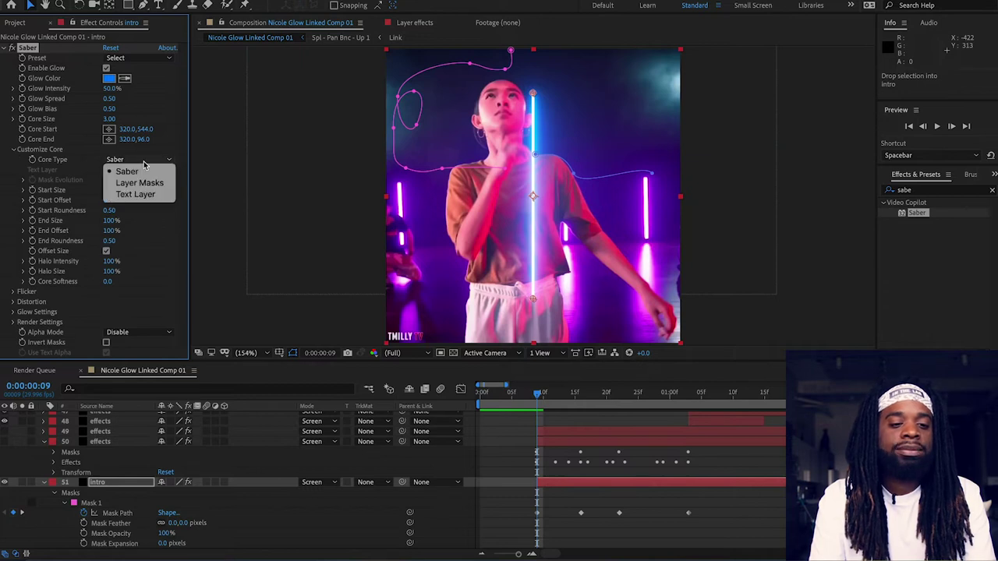
key("Escape")
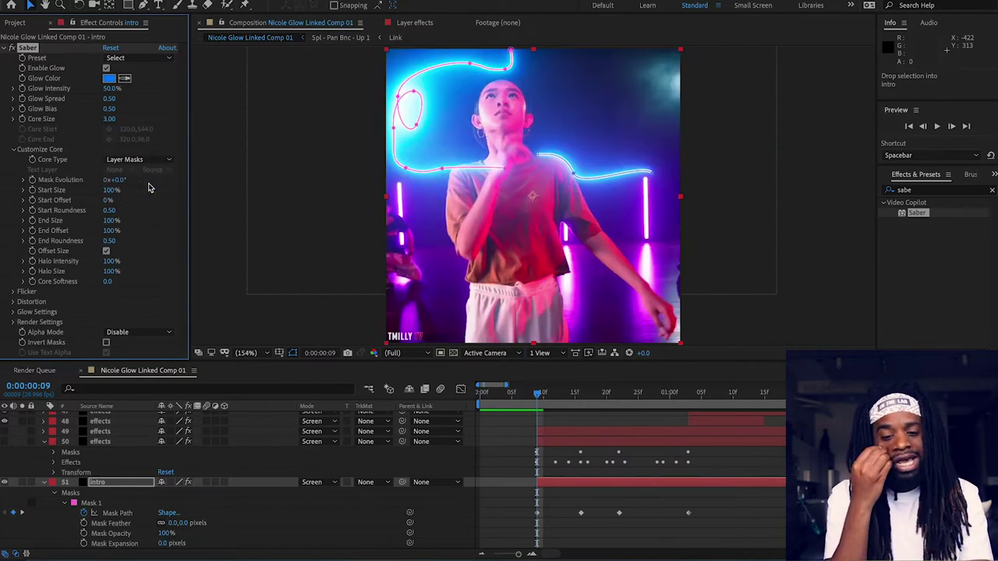
- Delete Mask 2 from the intro layer, leaving only the Mask 1 glow
left_click(66, 505)
left_click(82, 516)
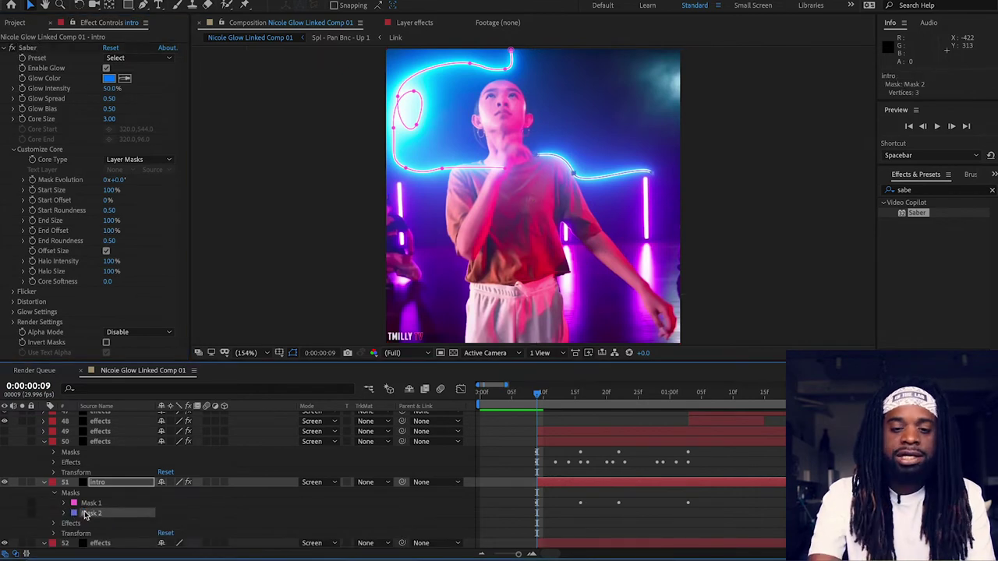
key("Delete")
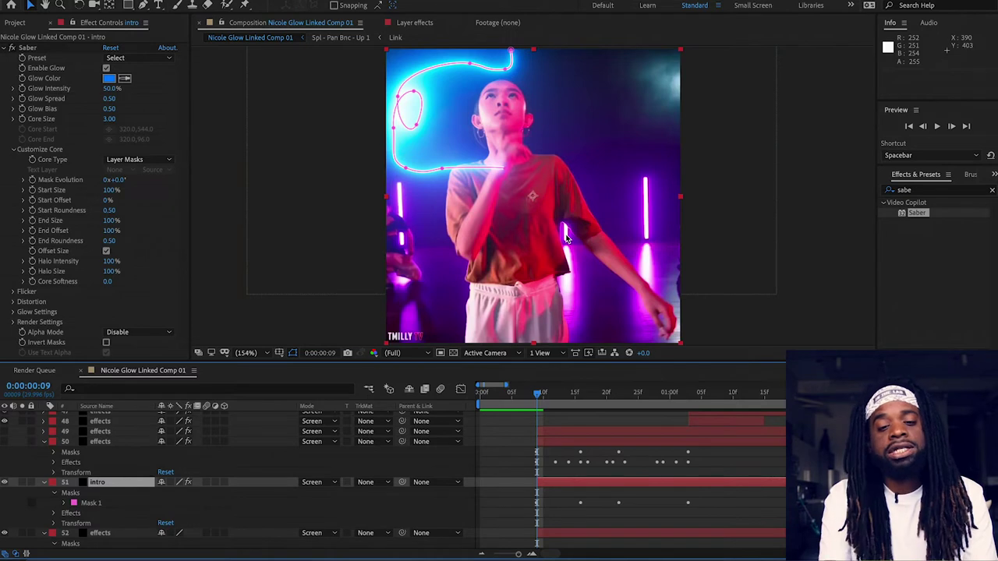
- At frame 12, shrink Saber's End Size to 3% so the intro glow tapers
left_click(4, 483)
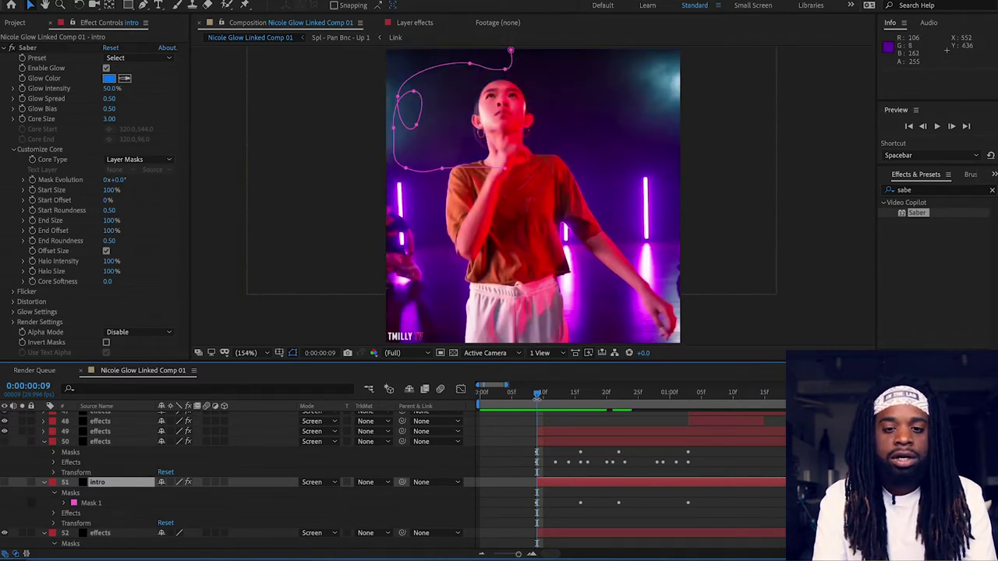
left_click(555, 398)
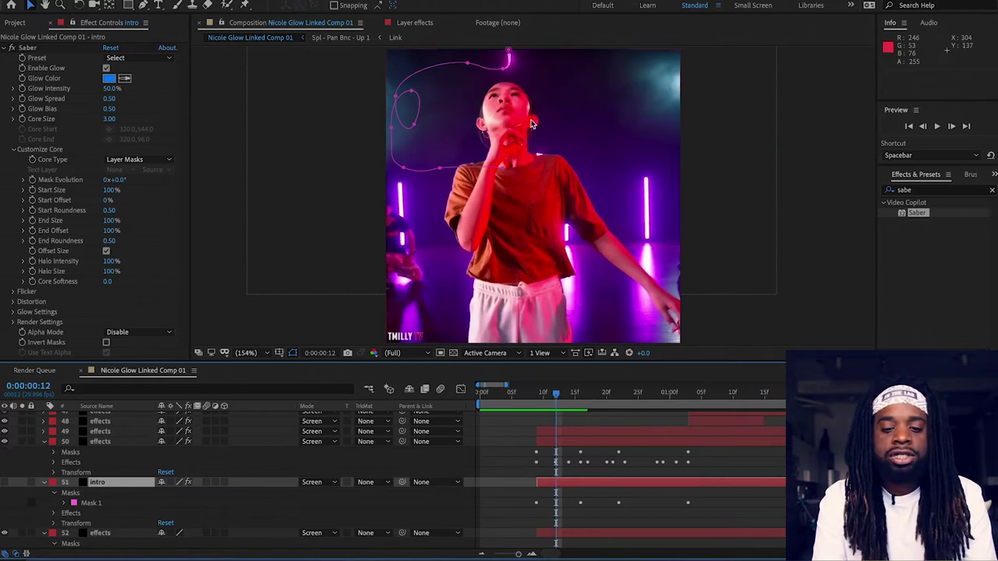
left_click(574, 465)
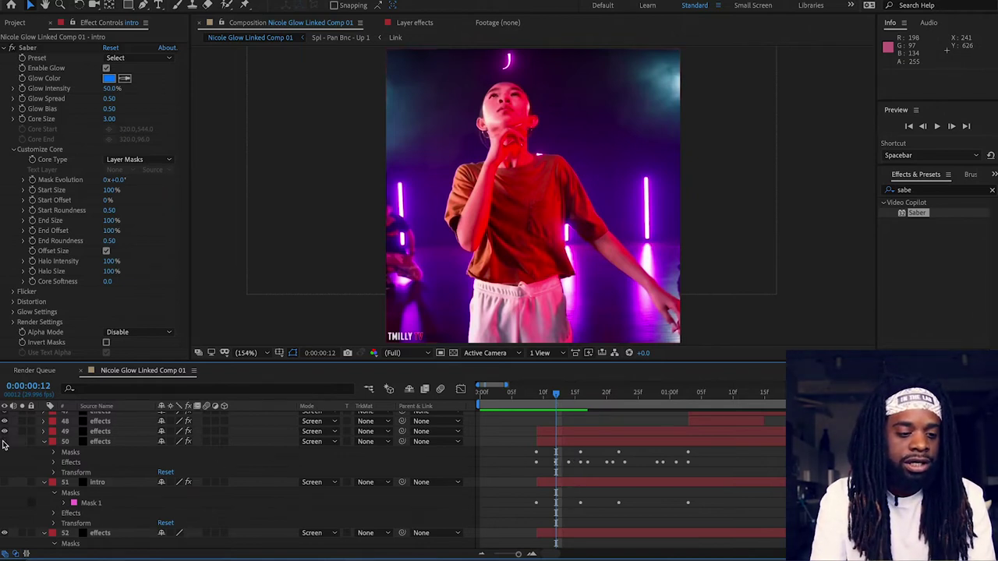
left_click(555, 483)
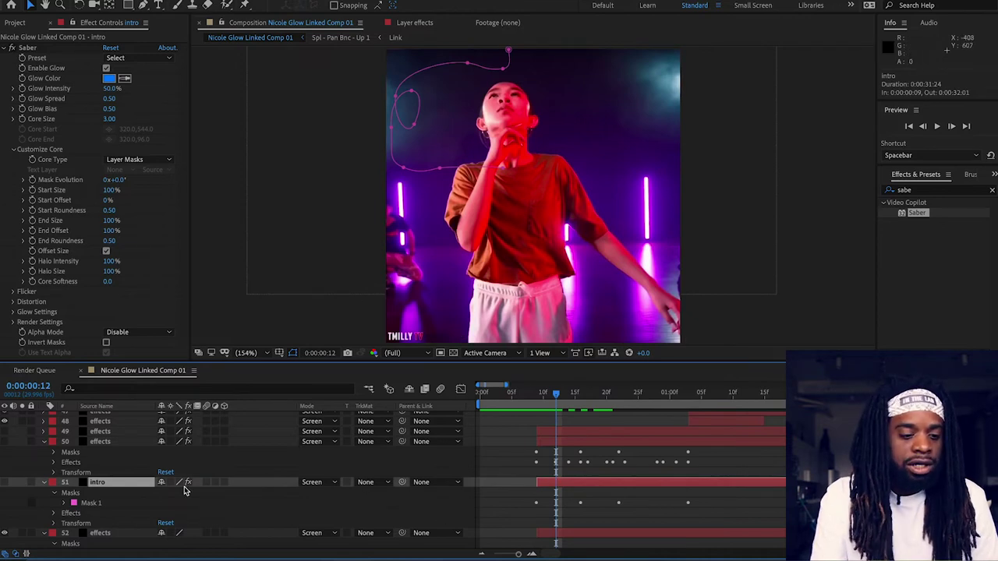
left_click(5, 482)
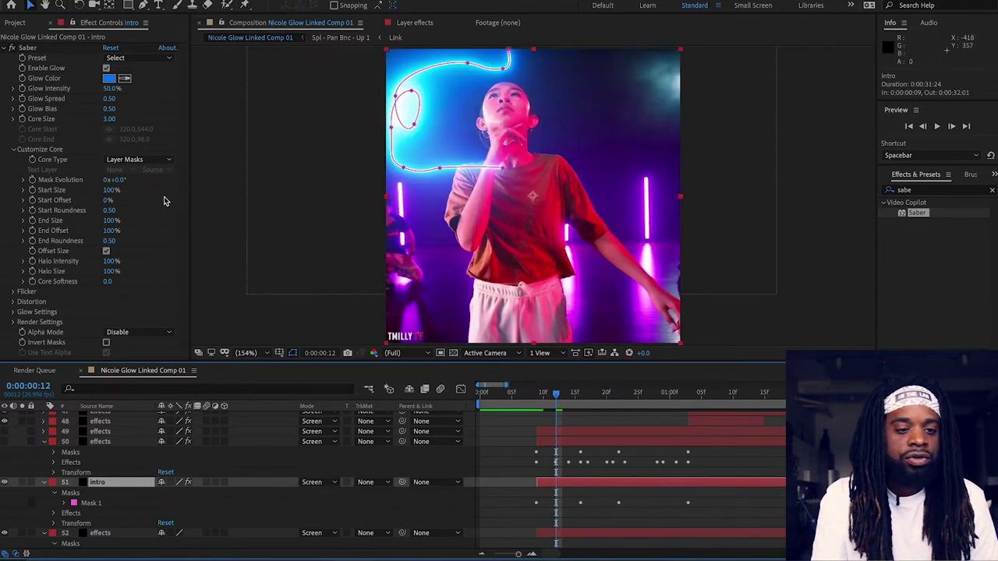
mouse_move(109, 231)
left_mouse_down()
mouse_move(139, 222)
mouse_move(110, 238)
left_mouse_up()
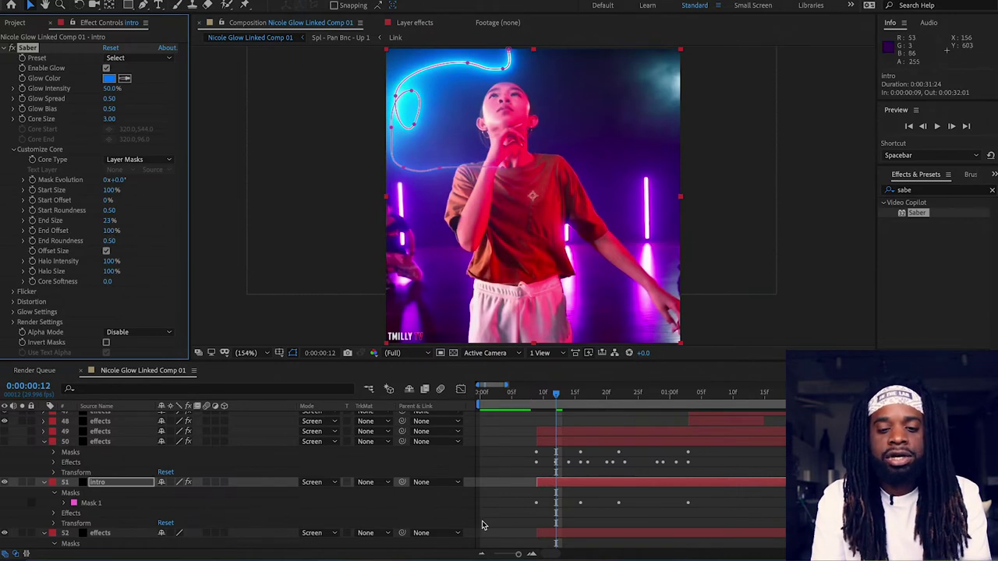
- Set Saber's Start Offset to 90% and End Size to 23%, then return to frame 9
left_click(576, 507)
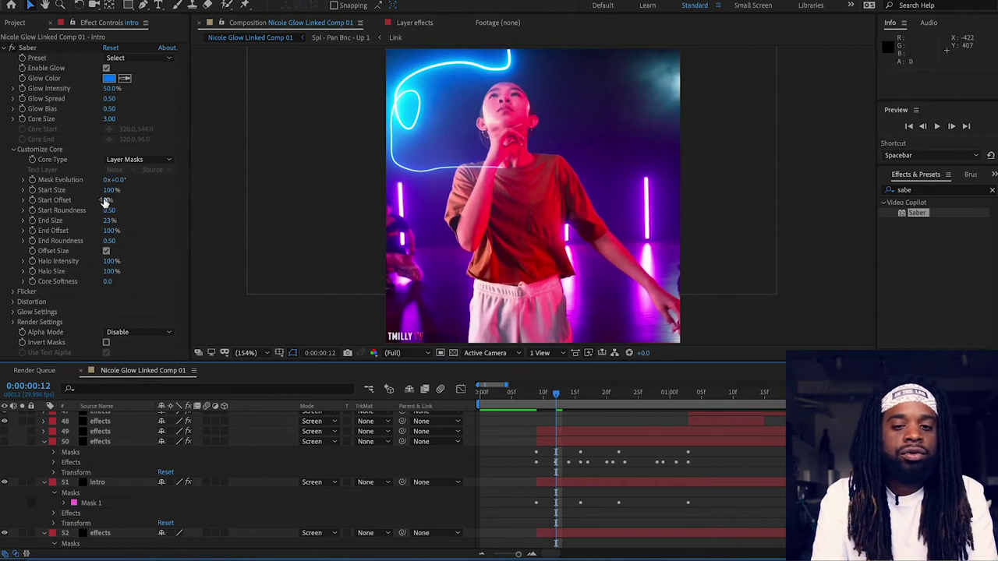
left_click_drag(105, 202, 170, 210)
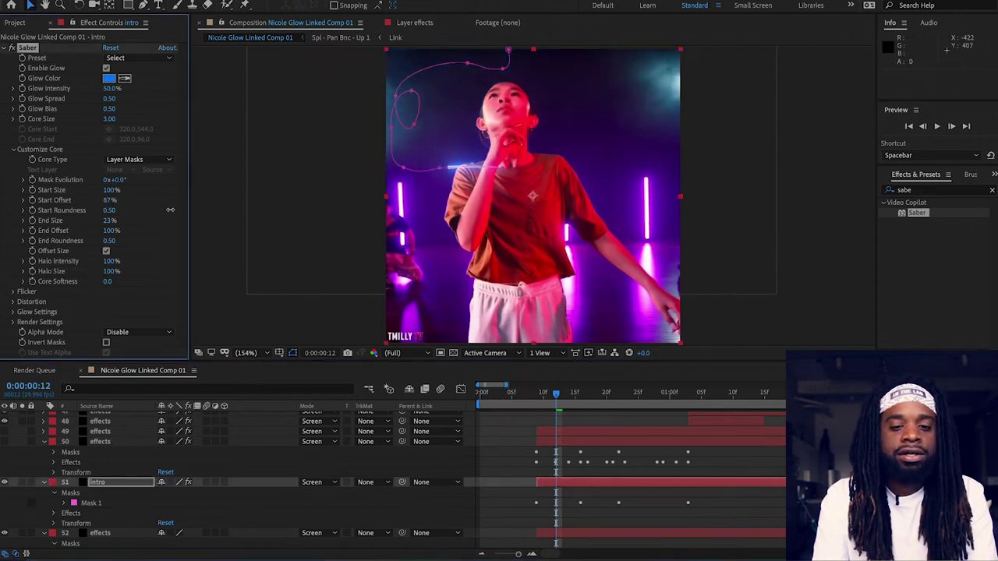
left_click(110, 221)
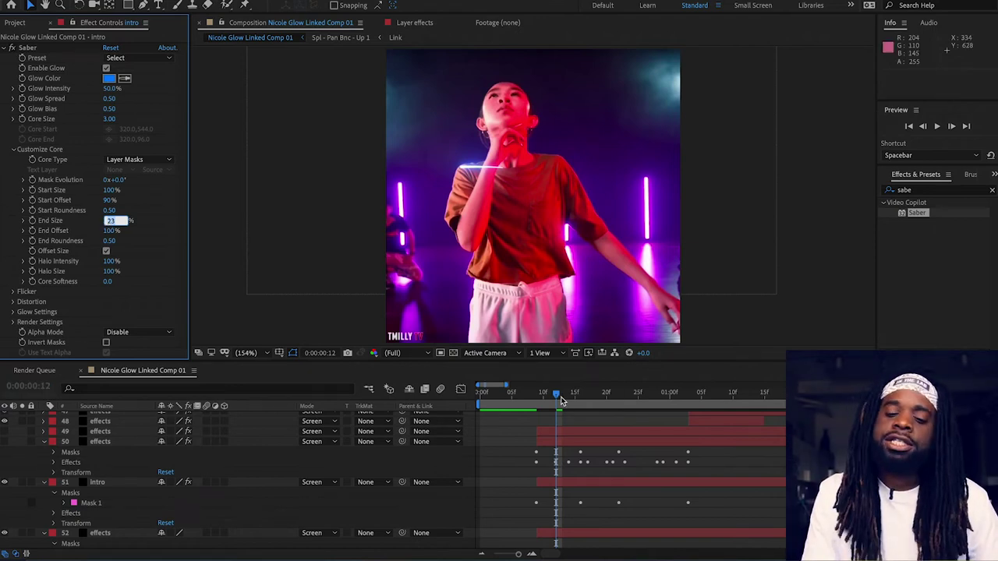
left_click_drag(556, 397, 541, 402)
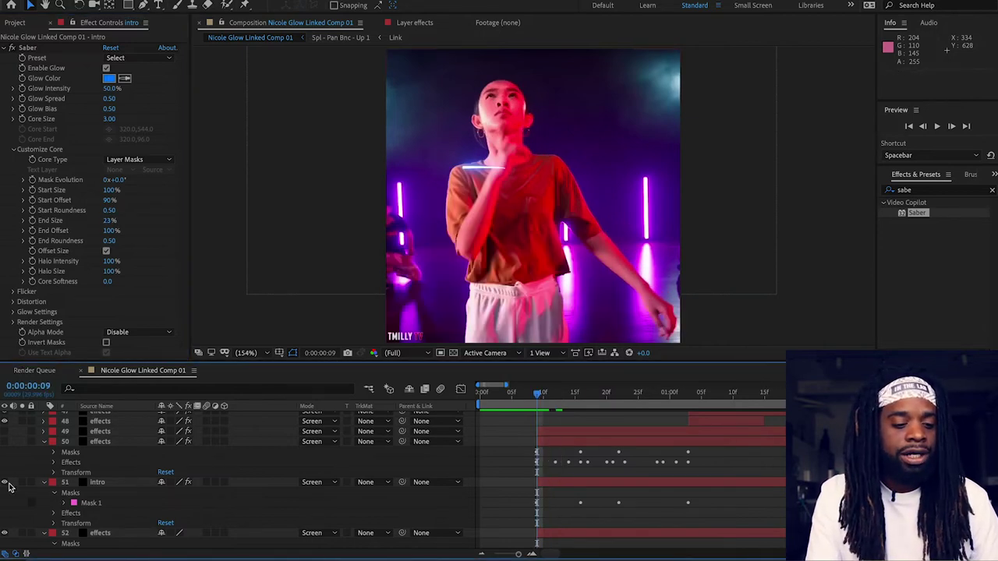
- Select layer 50 and reveal its Saber Customize Core offset keyframes at frame 13
left_click(560, 435)
left_click(558, 445)
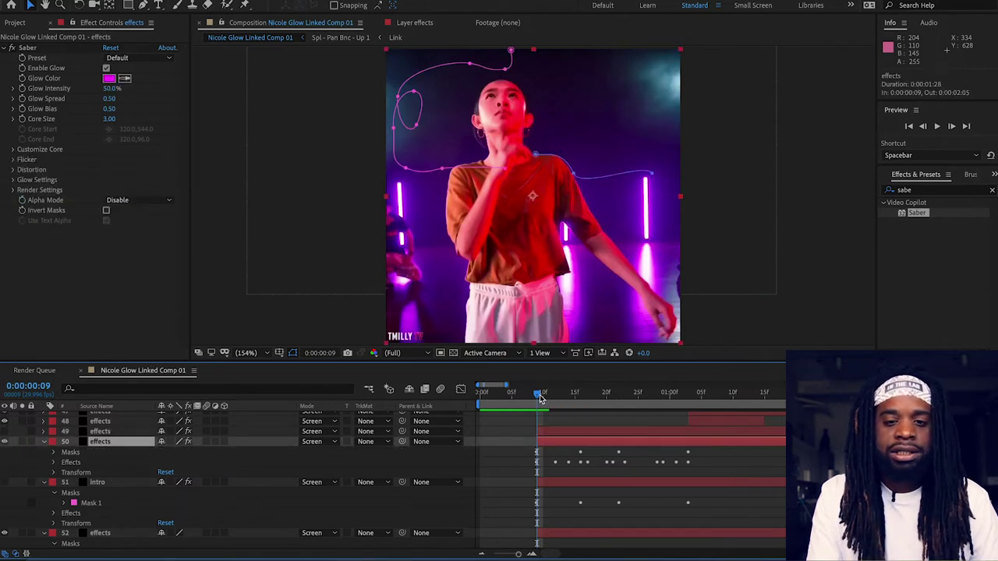
mouse_move(540, 399)
left_mouse_down()
mouse_move(567, 399)
mouse_move(538, 399)
left_mouse_up()
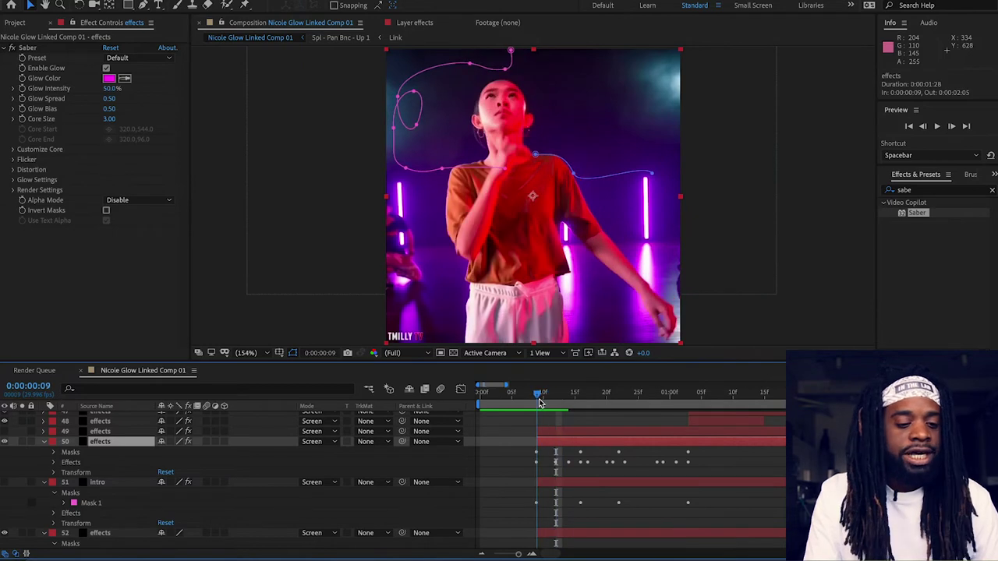
left_click(55, 463)
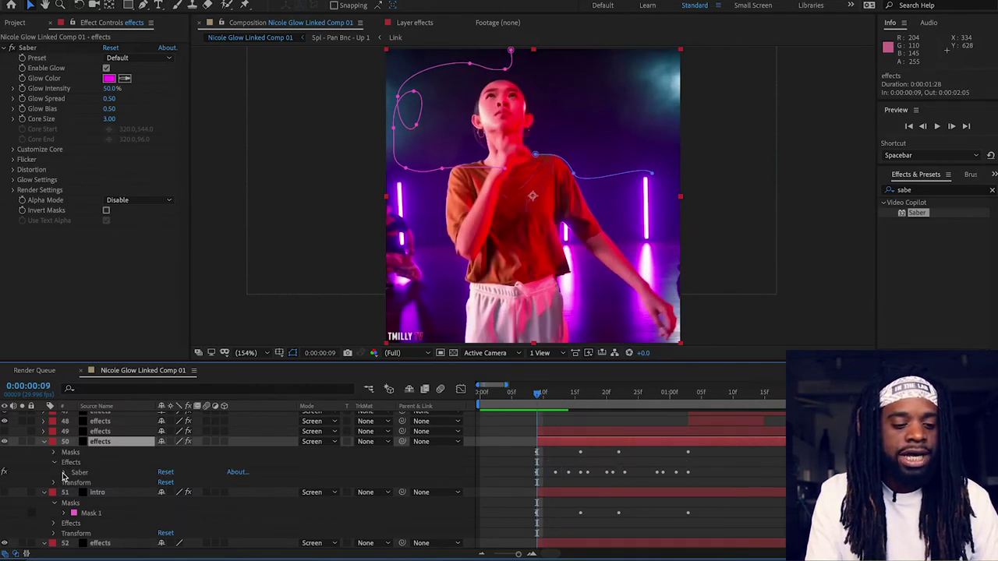
left_click(64, 472)
scroll(134, 535, "down", 2)
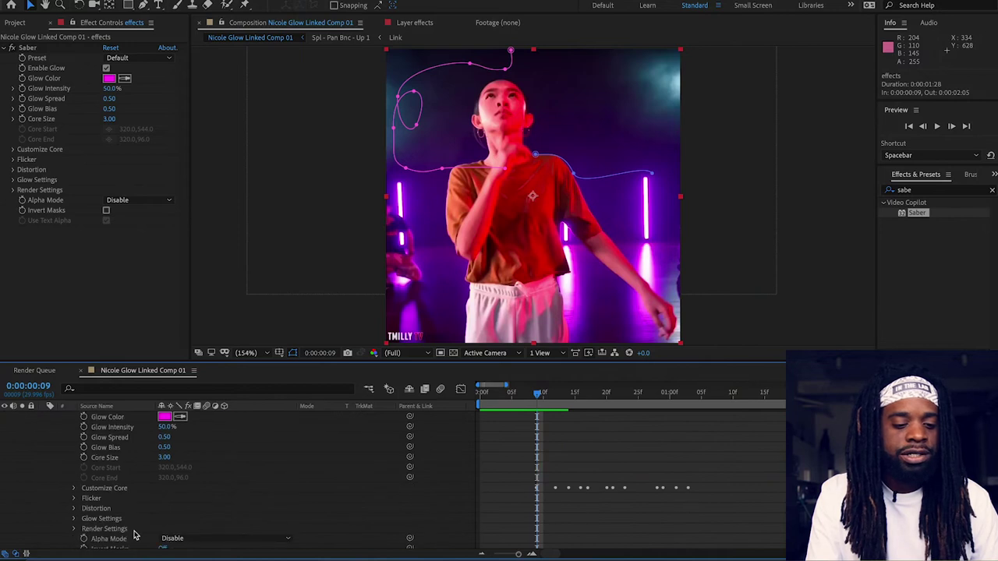
left_click(76, 490)
scroll(104, 510, "down", 3)
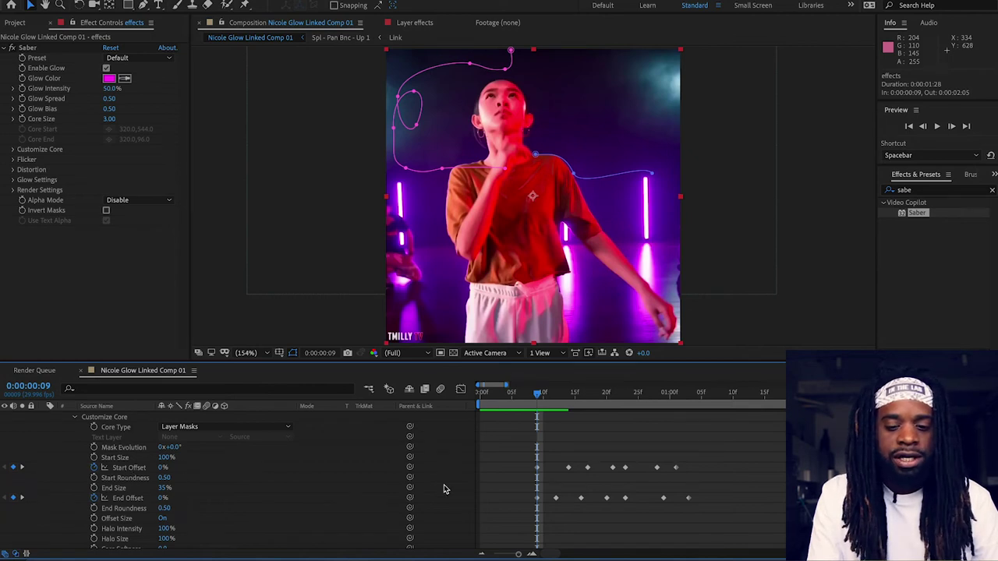
- Preview the pink glow's Start and End Offset animation from around frame 9
left_click_drag(544, 397, 542, 401)
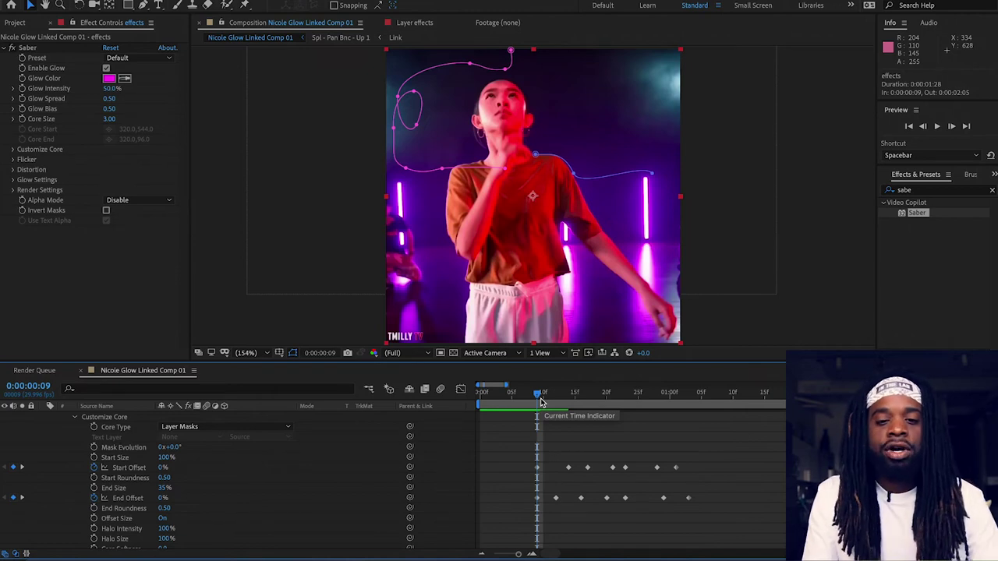
key("space")
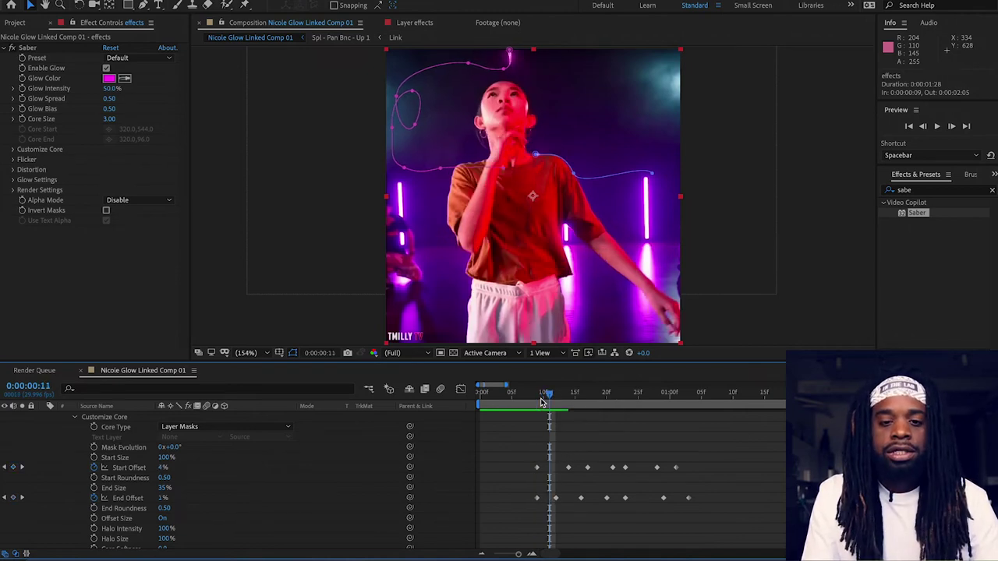
key("space")
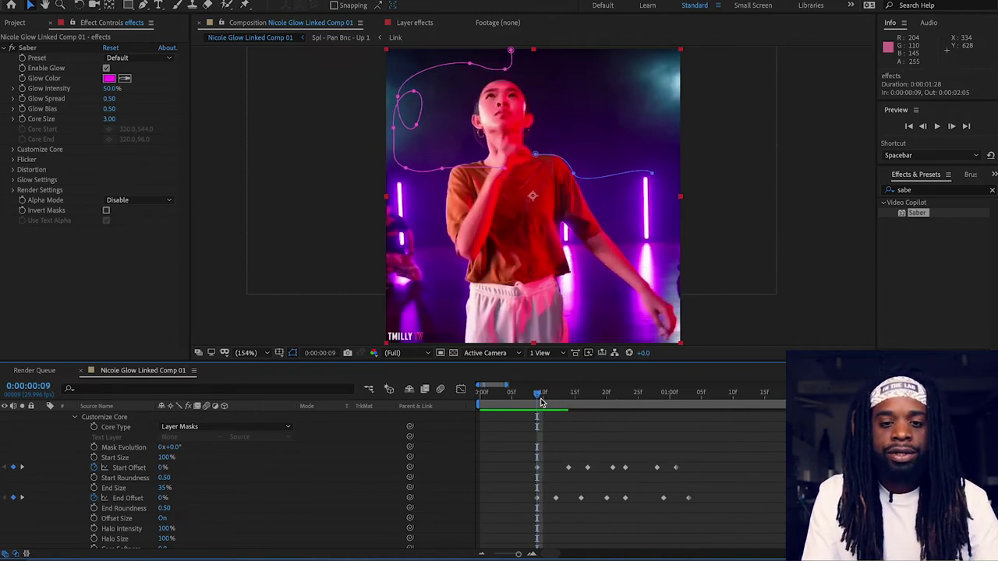
key("space")
key("space")
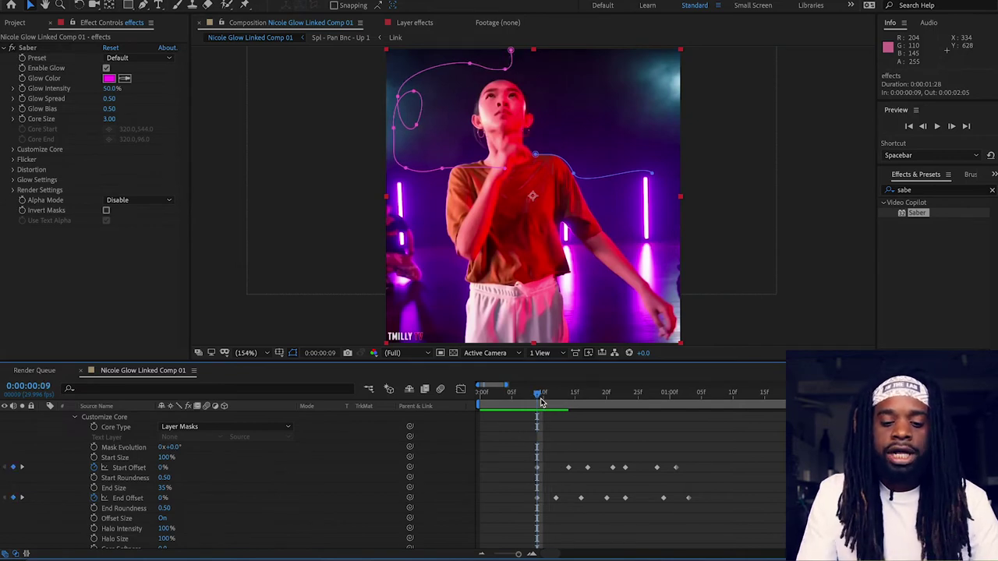
key("space")
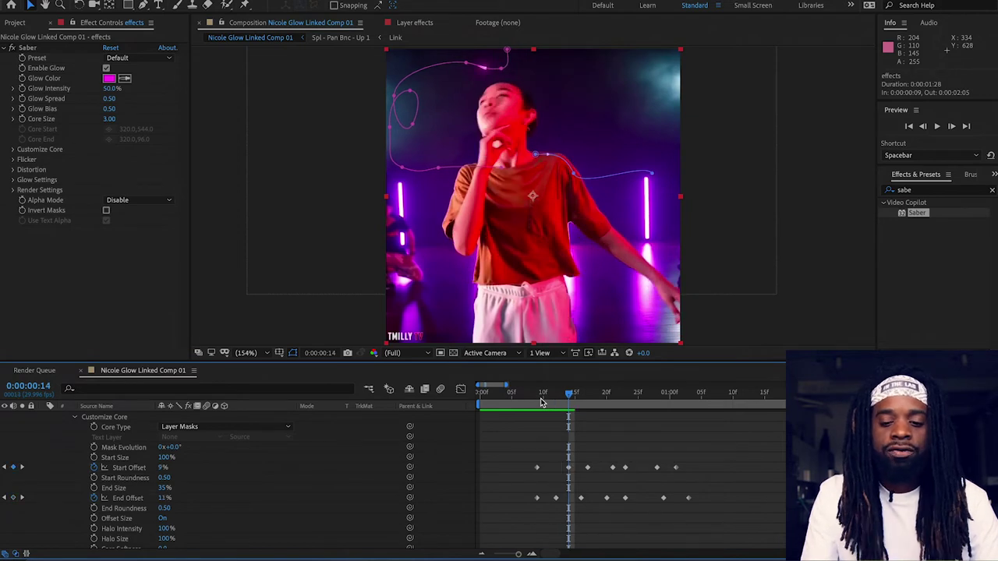
left_click(543, 401)
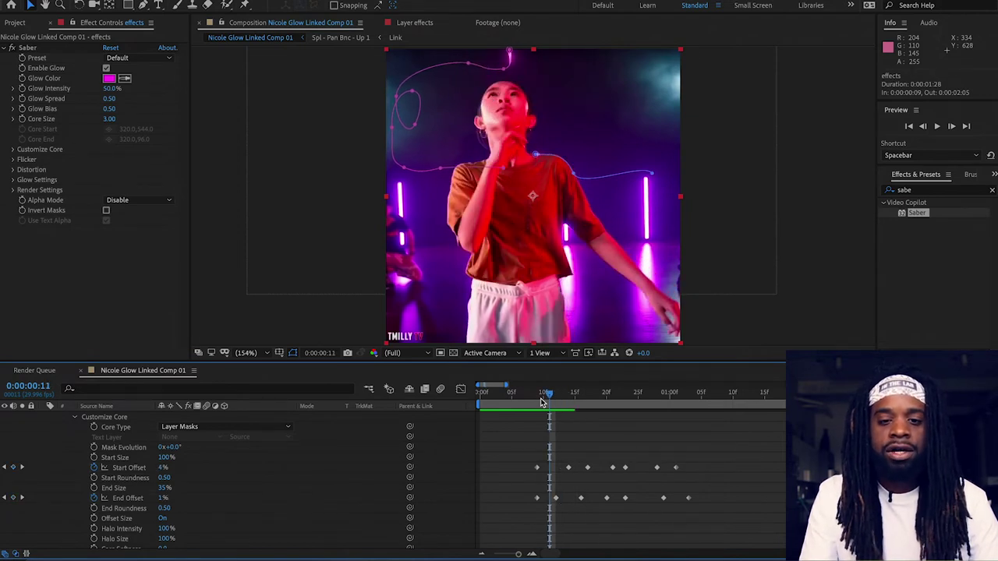
key("space")
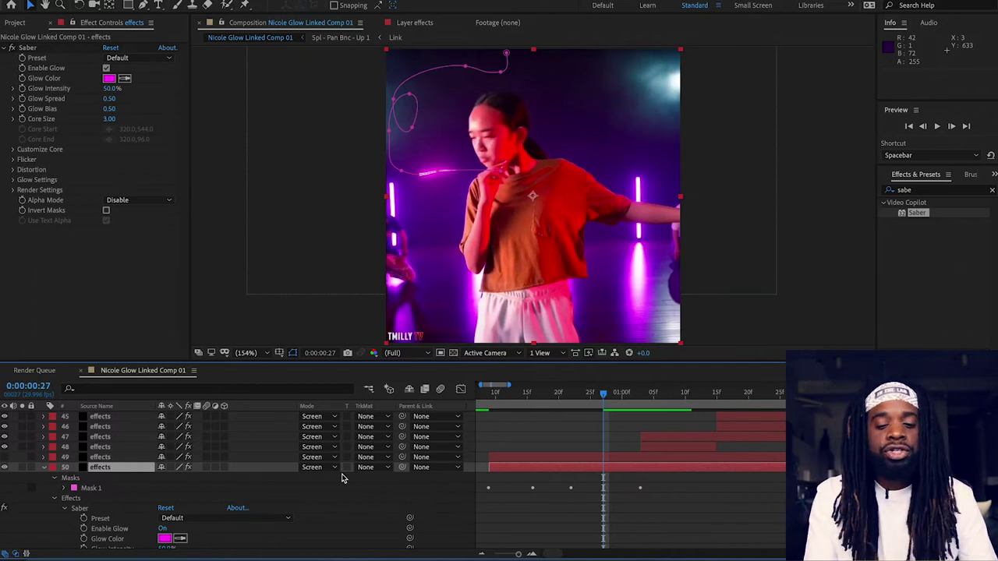
- Back at frame 9, unhide layers 49 and 50 and preview both glows
key("Page_Up")
key("Page_Up")
key("Page_Up")
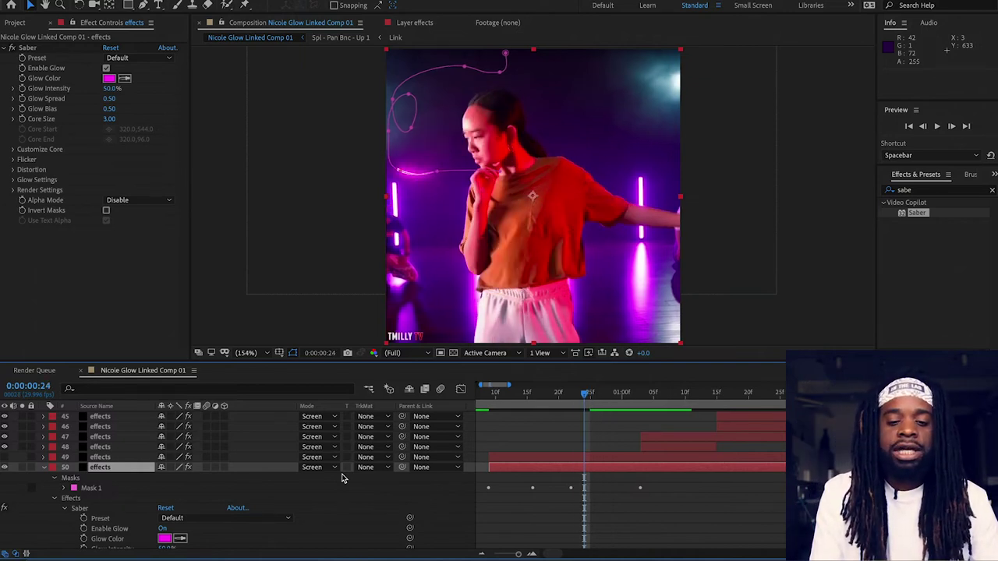
key("Page_Up")
key("Page_Up")
key("Page_Up")
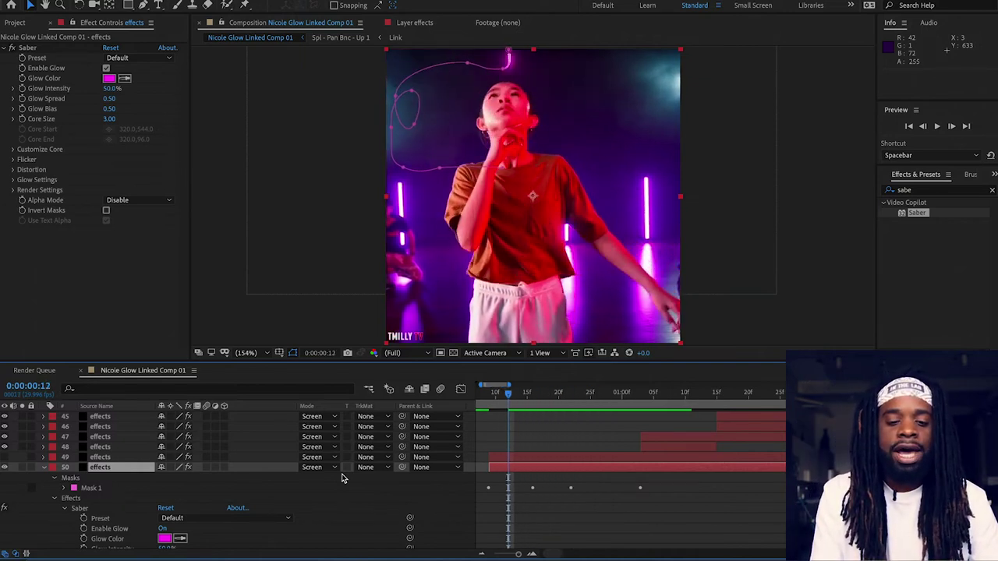
key("Page_Up")
key("Page_Up")
key("Page_Up")
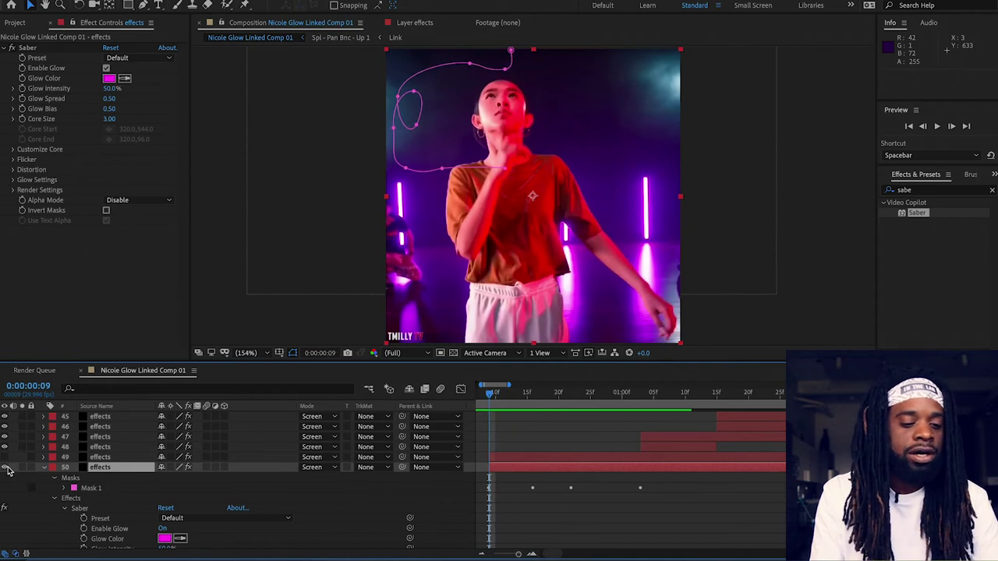
left_click(6, 459)
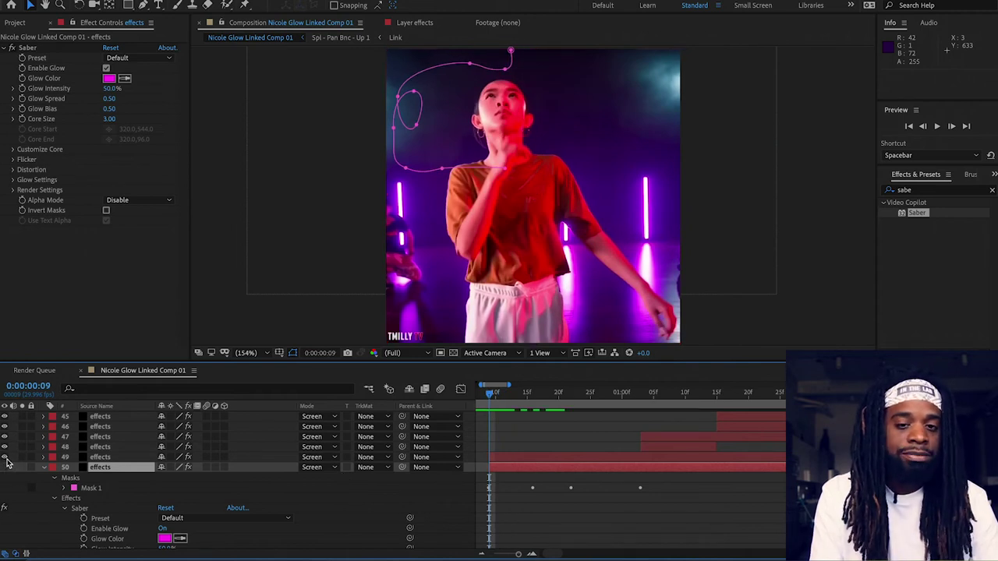
left_click(5, 467)
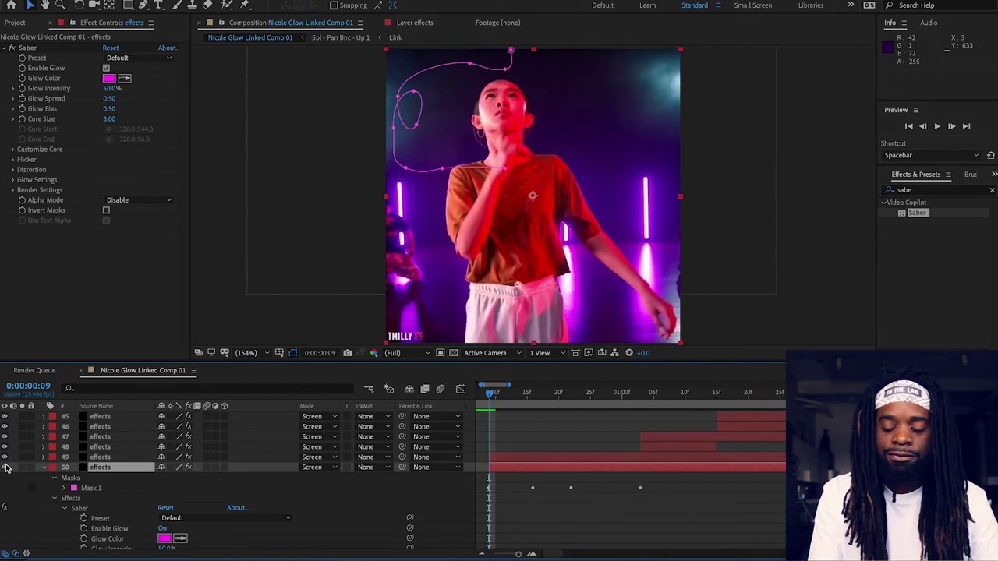
key("space")
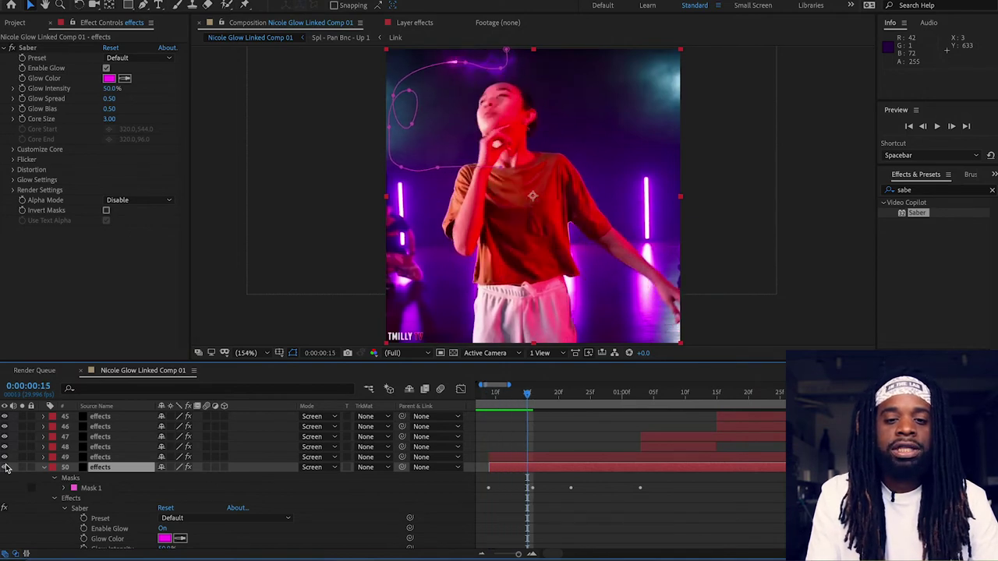
- Select layer 49, confirm its Saber uses the Nebula preset, and expand its properties
left_click(524, 476)
left_click(512, 460)
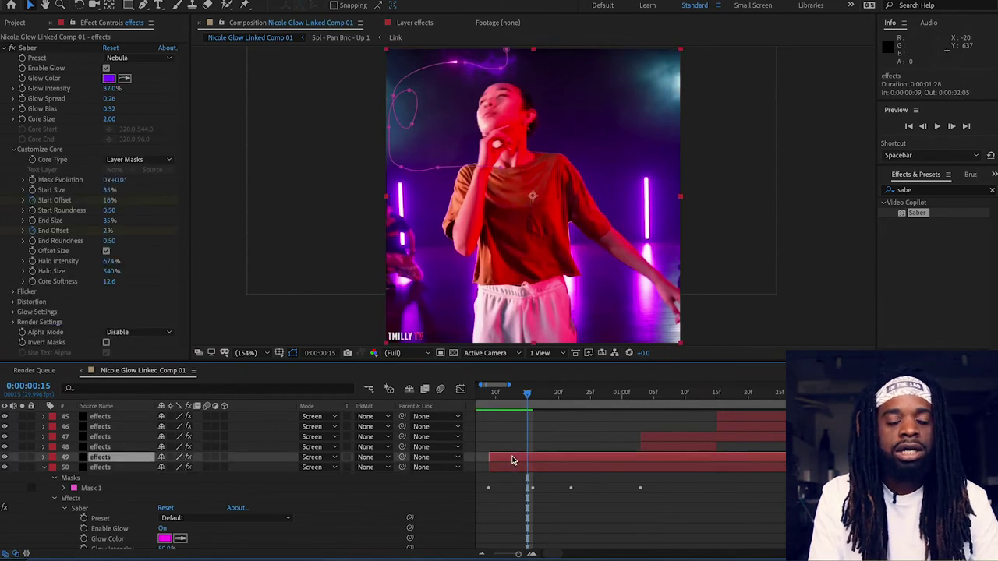
left_click(168, 58)
left_click(19, 259)
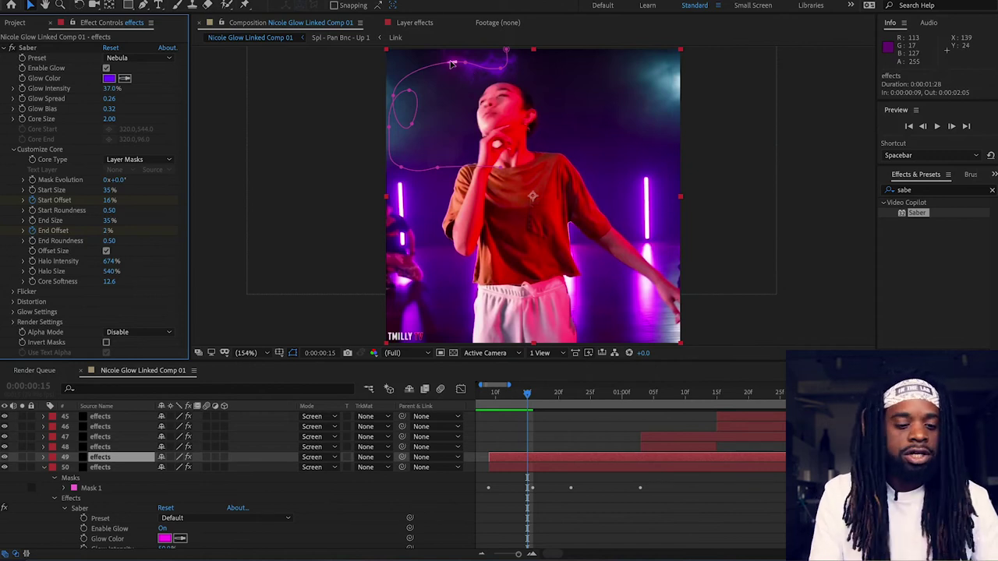
left_click(42, 458)
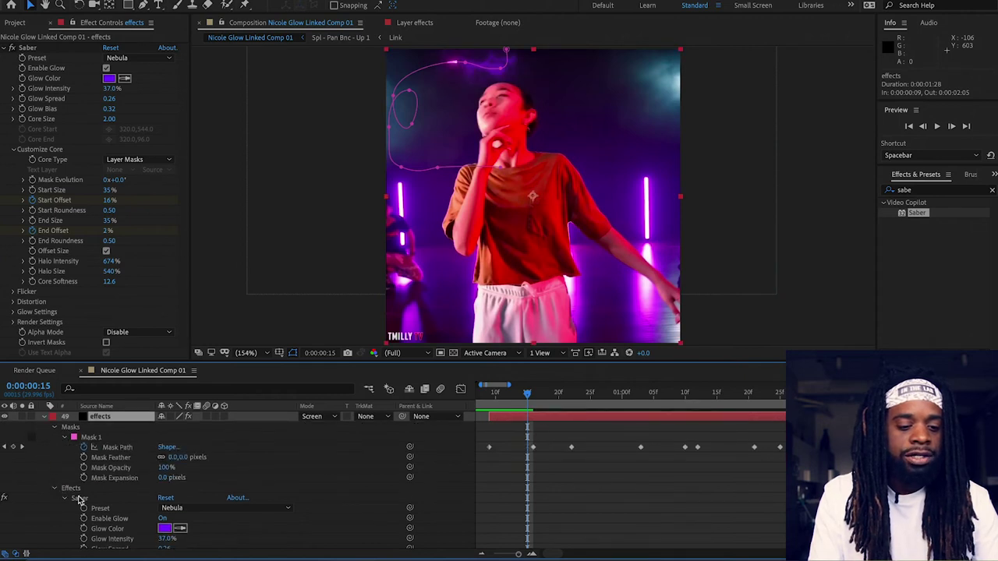
scroll(117, 499, "down", 1)
scroll(160, 498, "down", 4)
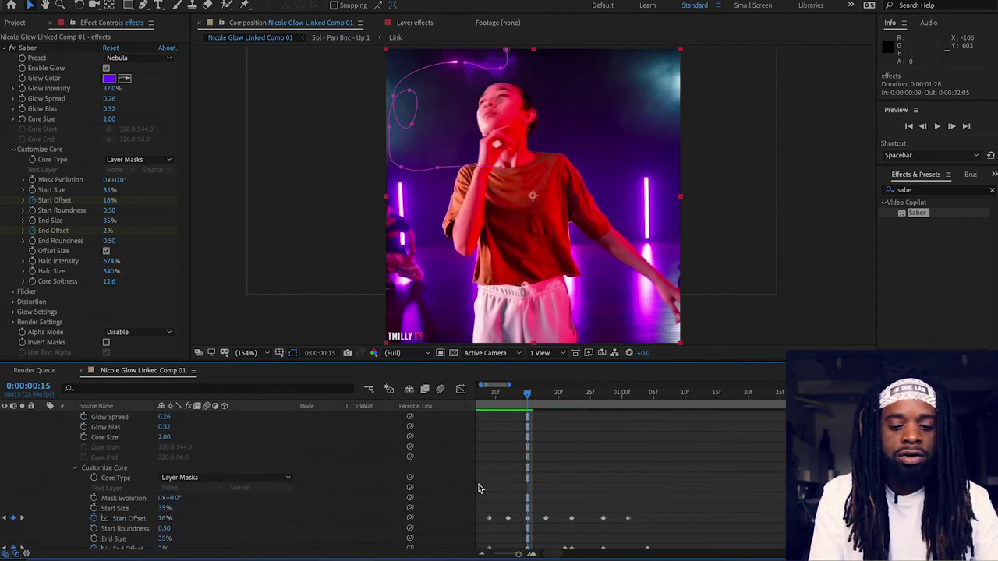
scroll(562, 490, "down", 2)
scroll(554, 490, "down", 1)
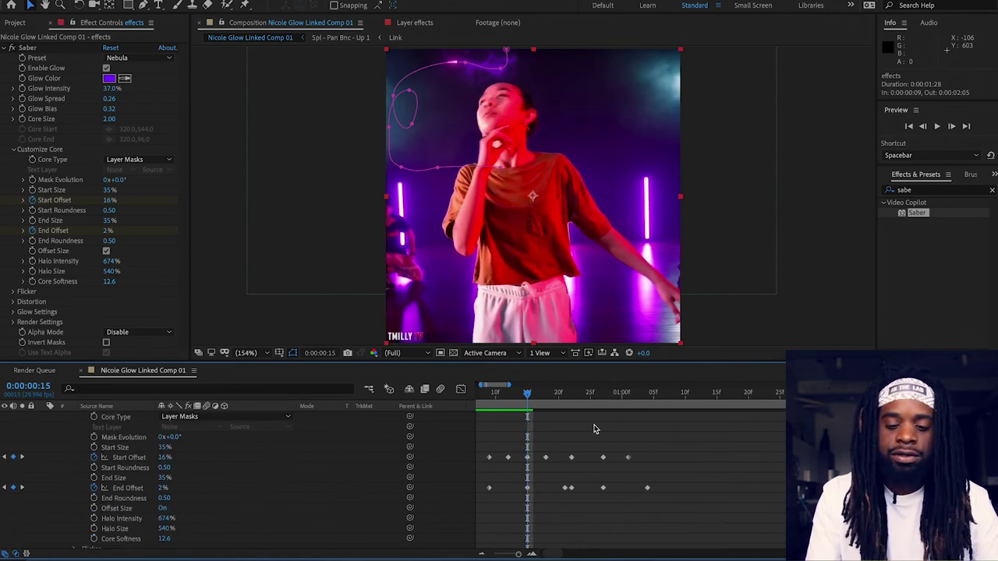
key("Page_Up")
key("Page_Up")
key("Page_Up")
key("Page_Up")
key("Page_Up")
key("Page_Up")
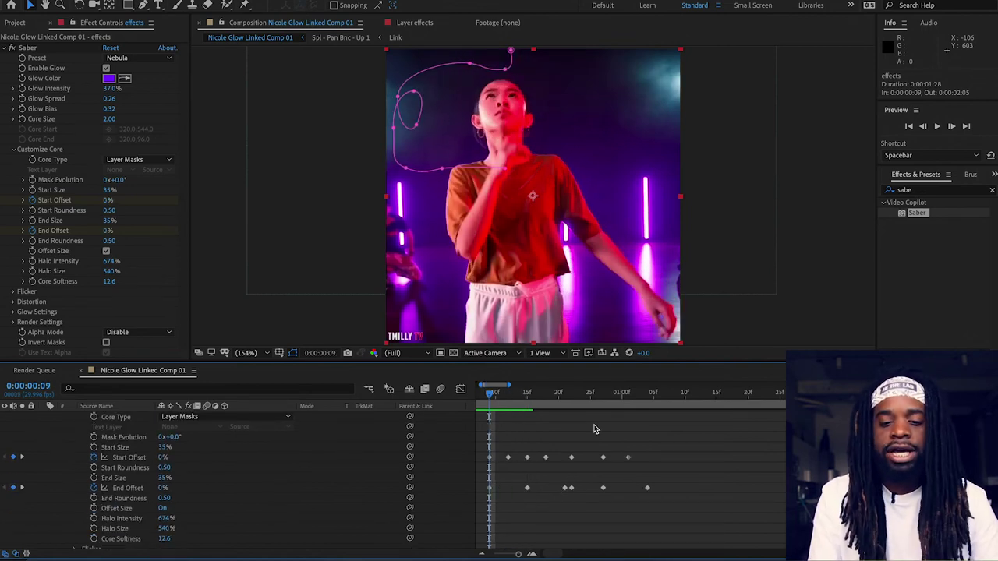
key("Page_Down")
key("Page_Down")
key("Page_Down")
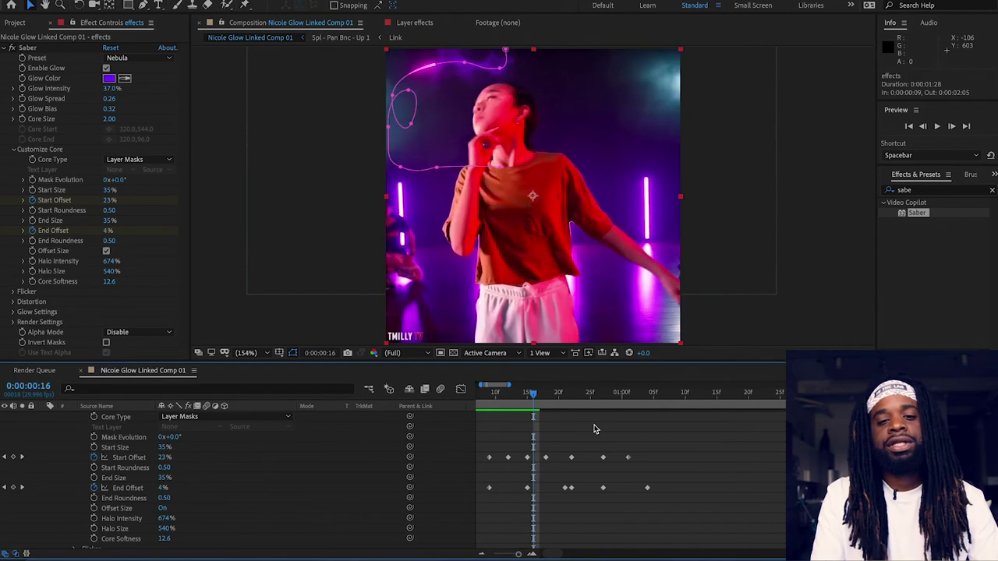
key("Page_Down")
key("Page_Down")
key("Page_Down")
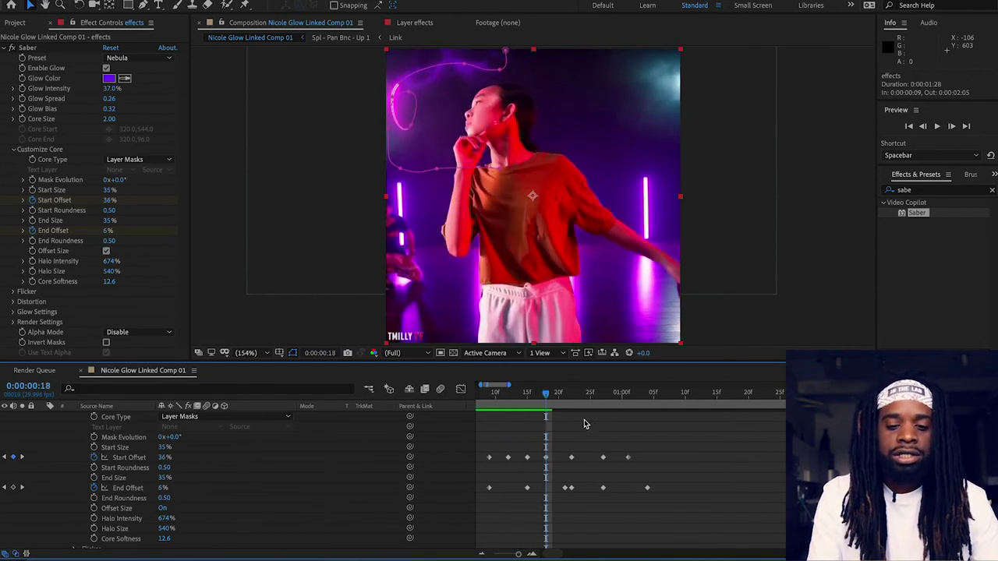
left_click_drag(549, 397, 528, 400)
scroll(552, 488, "down", 3)
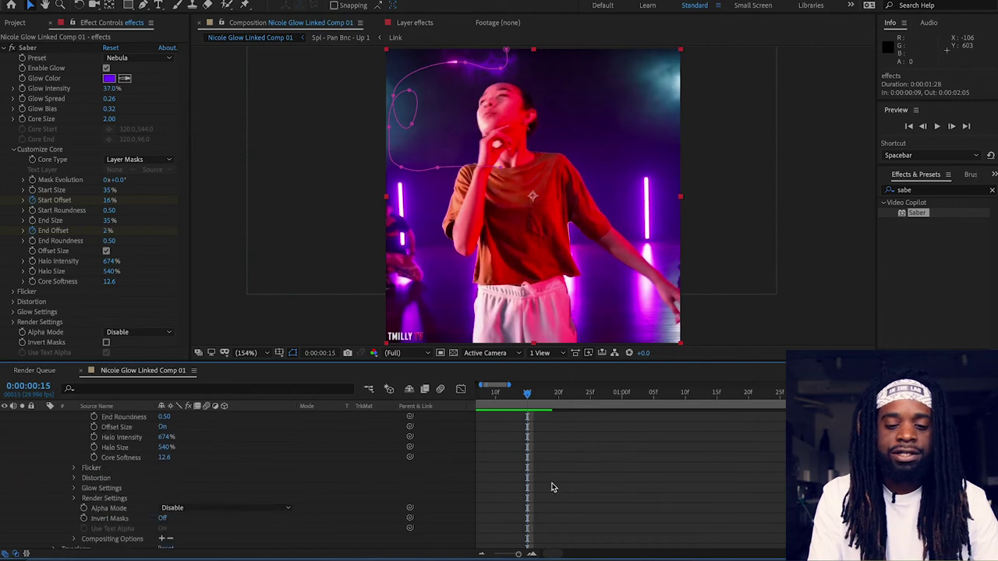
scroll(552, 488, "up", 3)
scroll(551, 487, "up", 2)
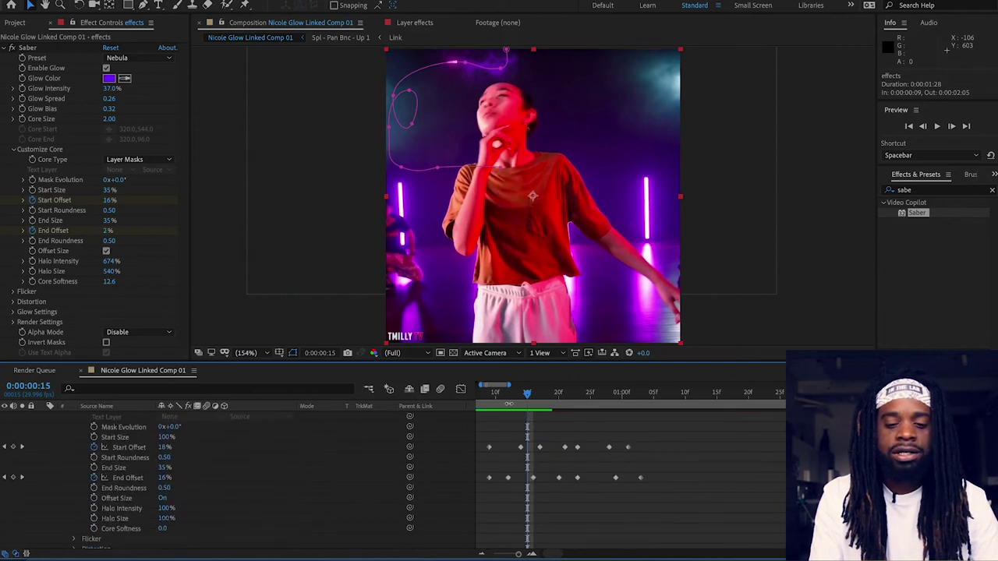
scroll(508, 484, "up", 5)
scroll(508, 483, "down", 3)
scroll(507, 483, "down", 2)
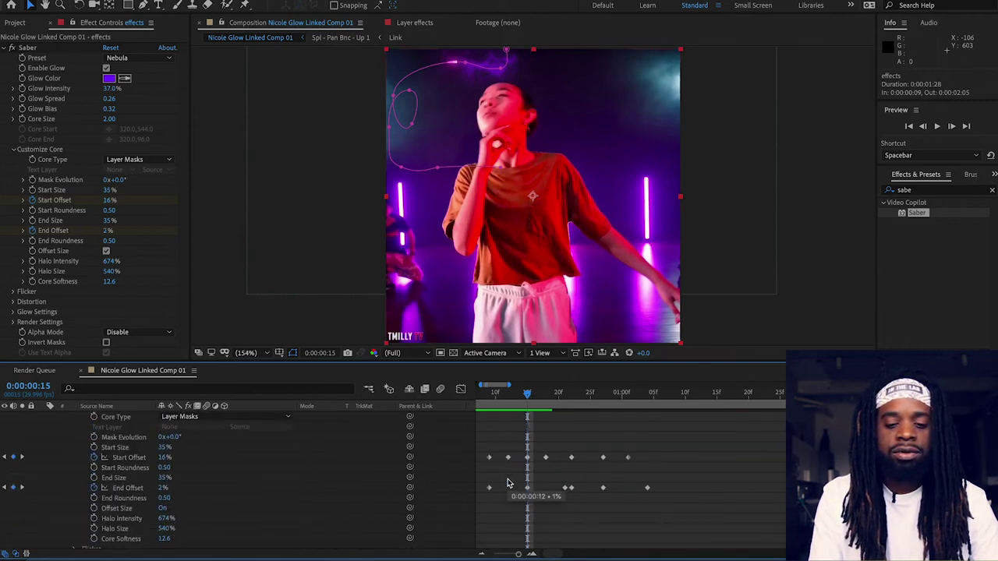
left_click_drag(528, 500, 540, 501)
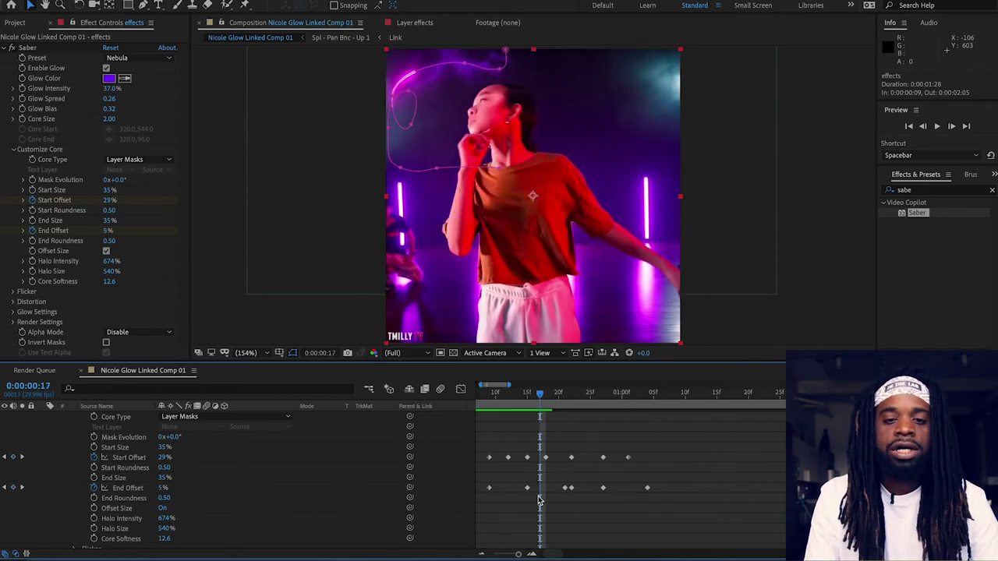
key("space")
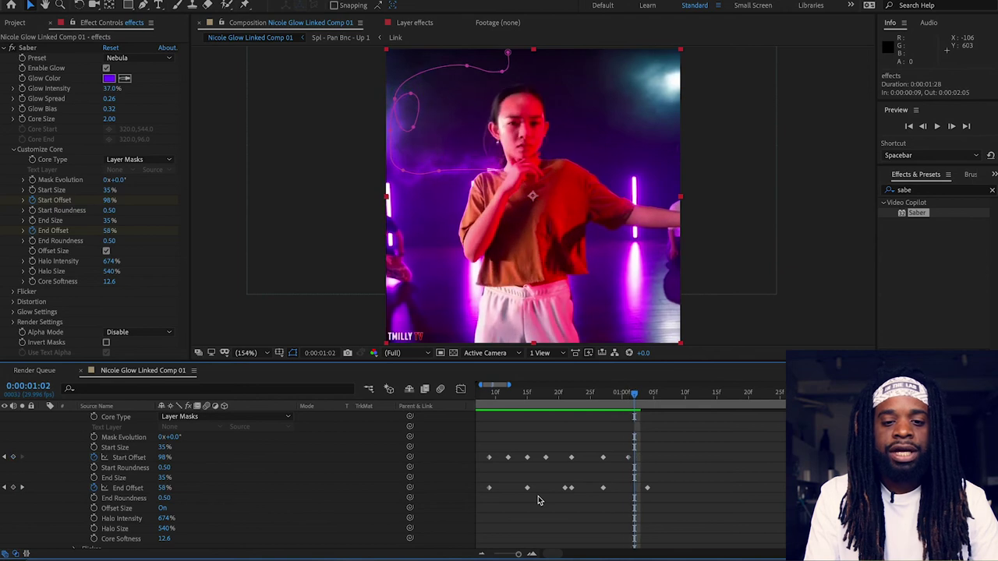
key("space")
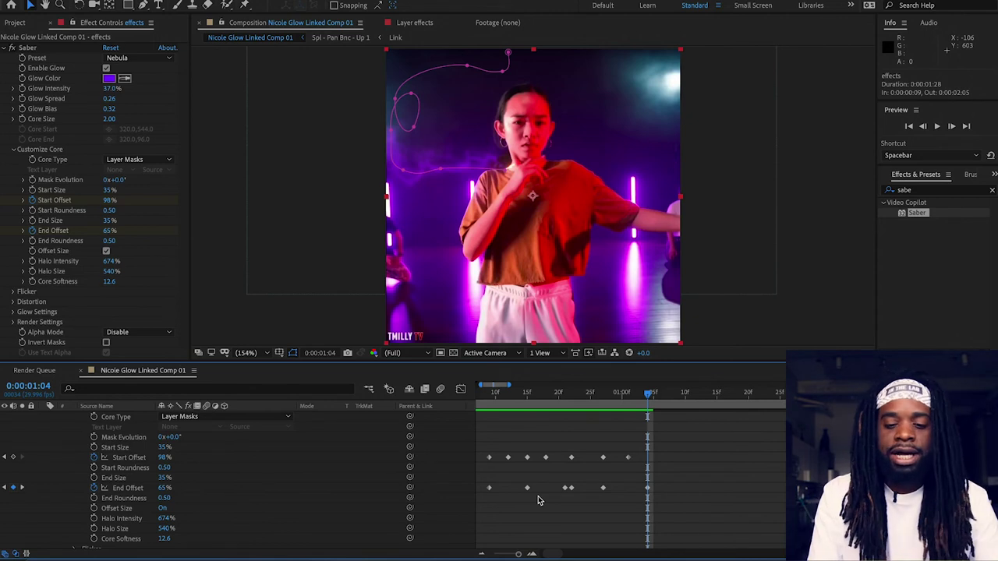
key("space")
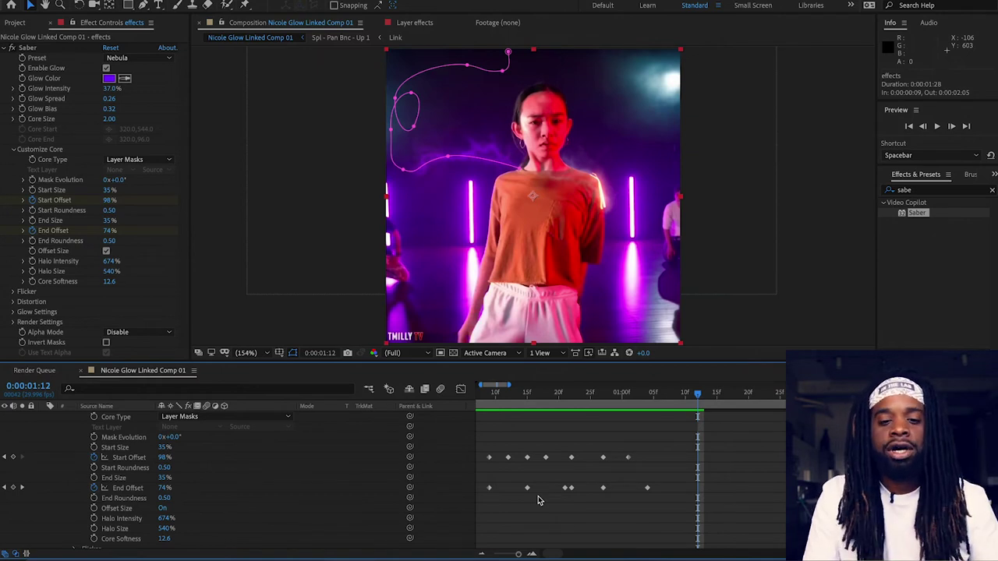
key("space")
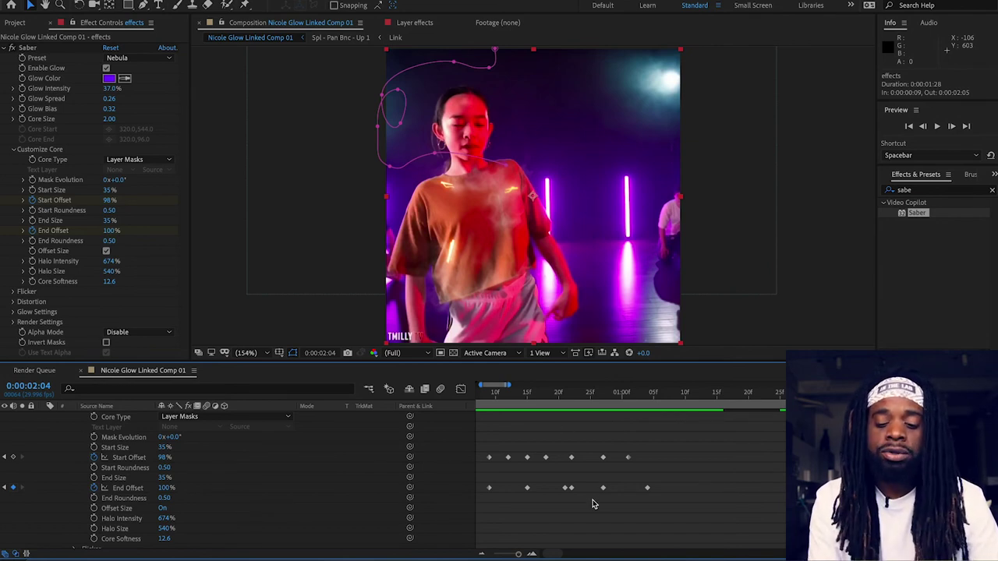
- Stretch the work area to the end of the 32-second comp, then scrub the playhead from about 12 s back to 6 s
scroll(628, 446, "down", 1)
scroll(626, 445, "down", 1)
scroll(627, 443, "down", 1)
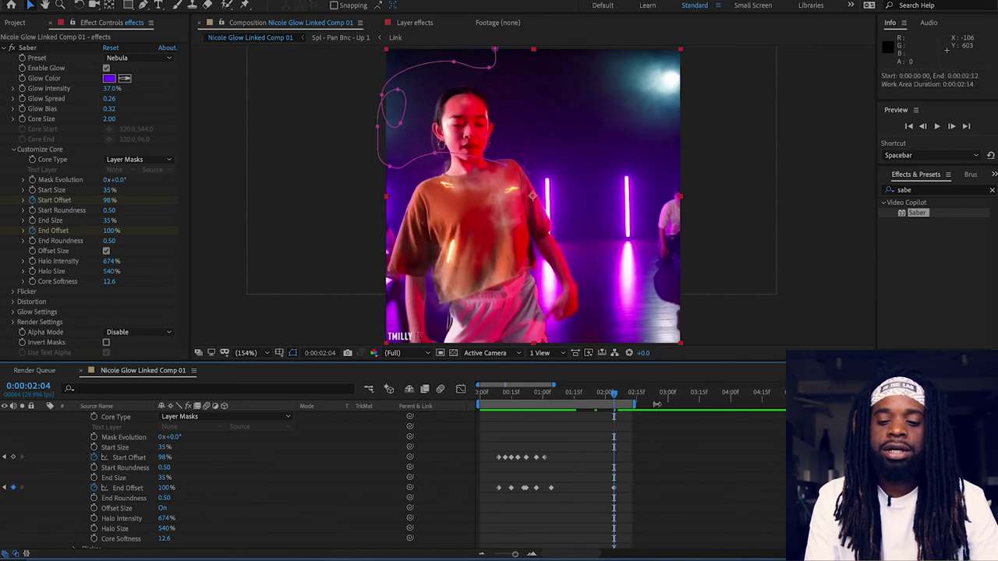
scroll(624, 425, "right", 5)
scroll(588, 456, "down", 3)
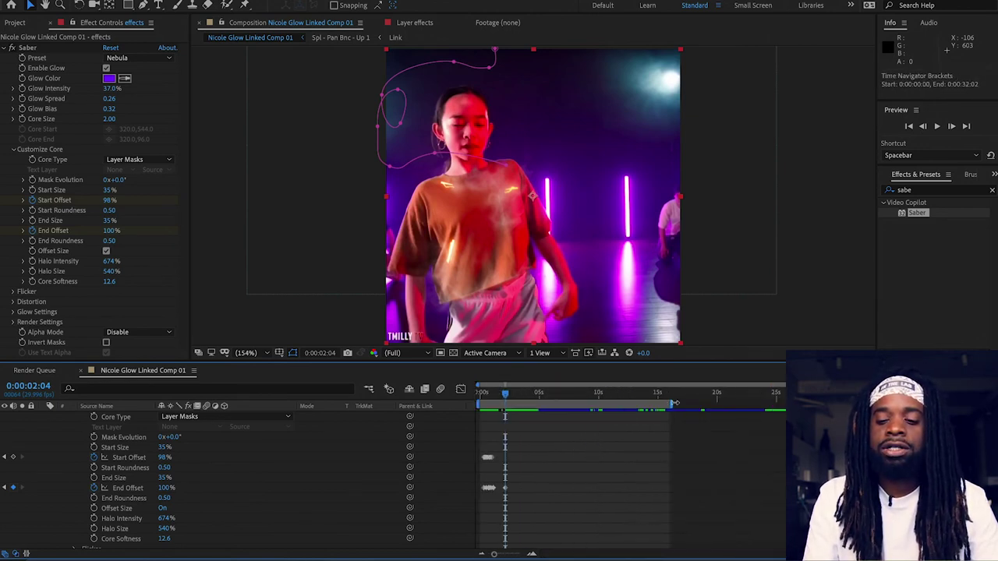
left_click_drag(672, 403, 784, 404)
left_click(627, 407)
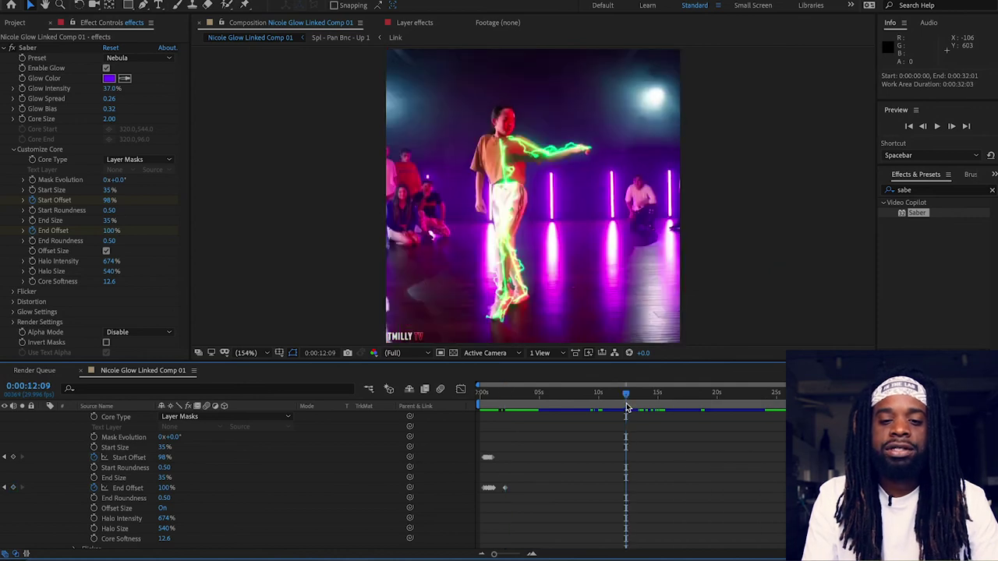
left_click_drag(627, 407, 545, 401)
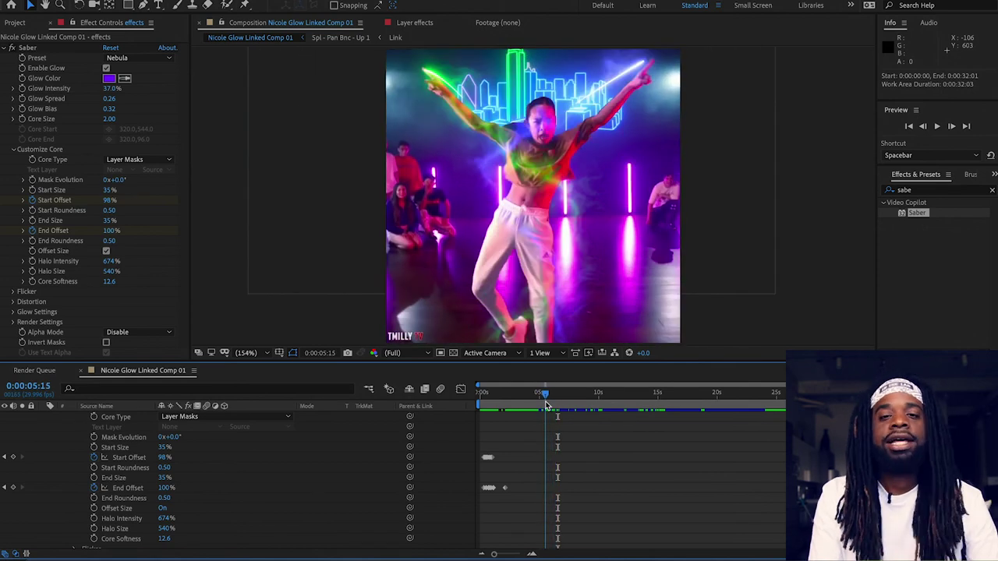